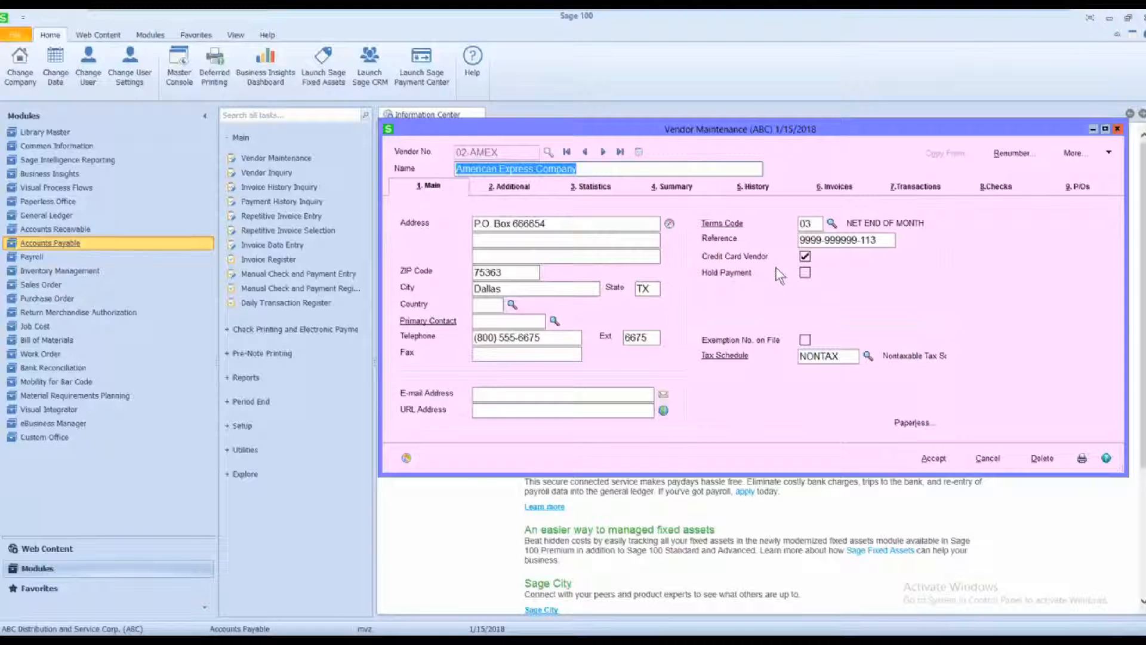
Save the American Express vendor record, close Vendor Maintenance, and start A/P Invoice Data Entry for vendor 02-AMEX.
{"action": "left_click", "coordinate": [933, 459]}
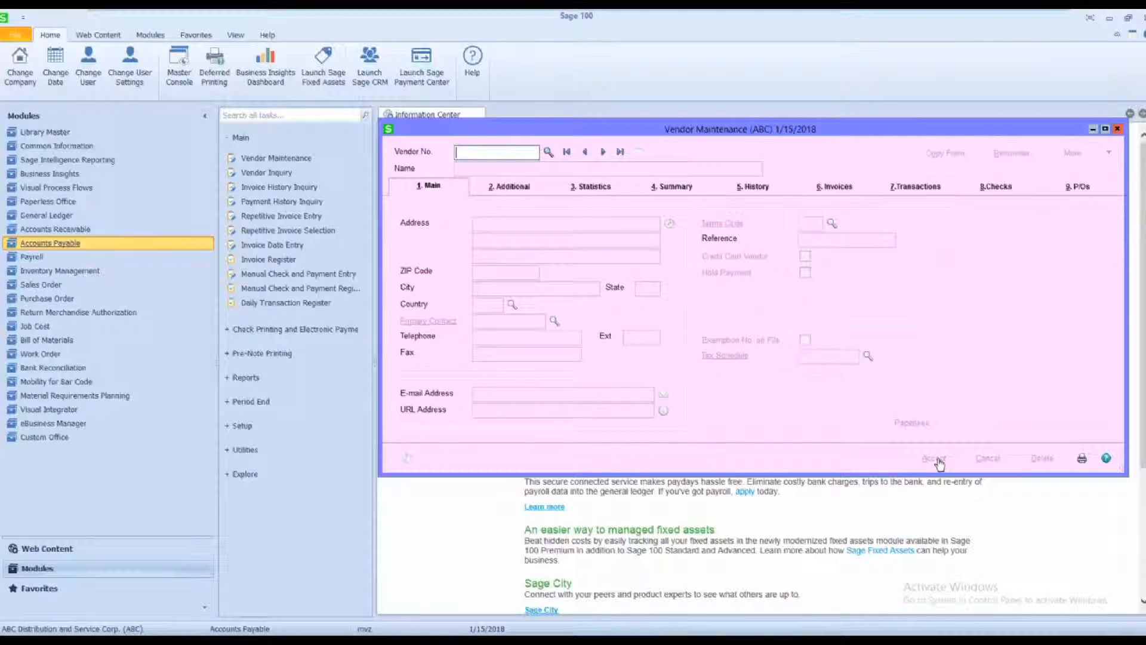
{"action": "left_click", "coordinate": [1118, 129]}
{"action": "left_click", "coordinate": [275, 245]}
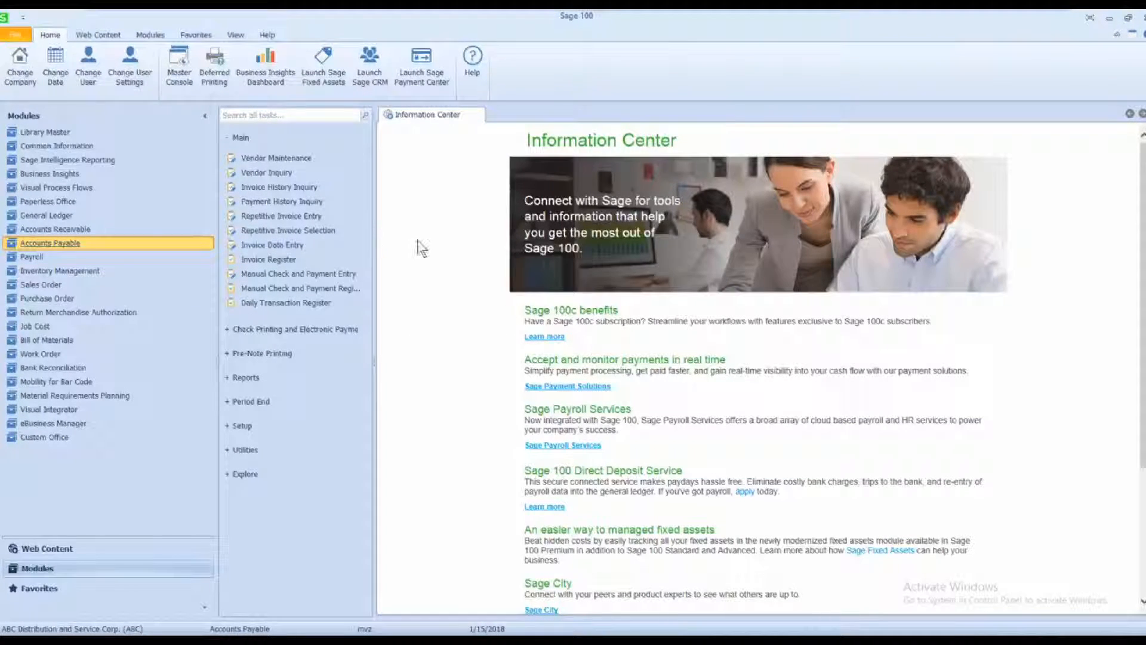
{"action": "type", "text": "02AMEX"}
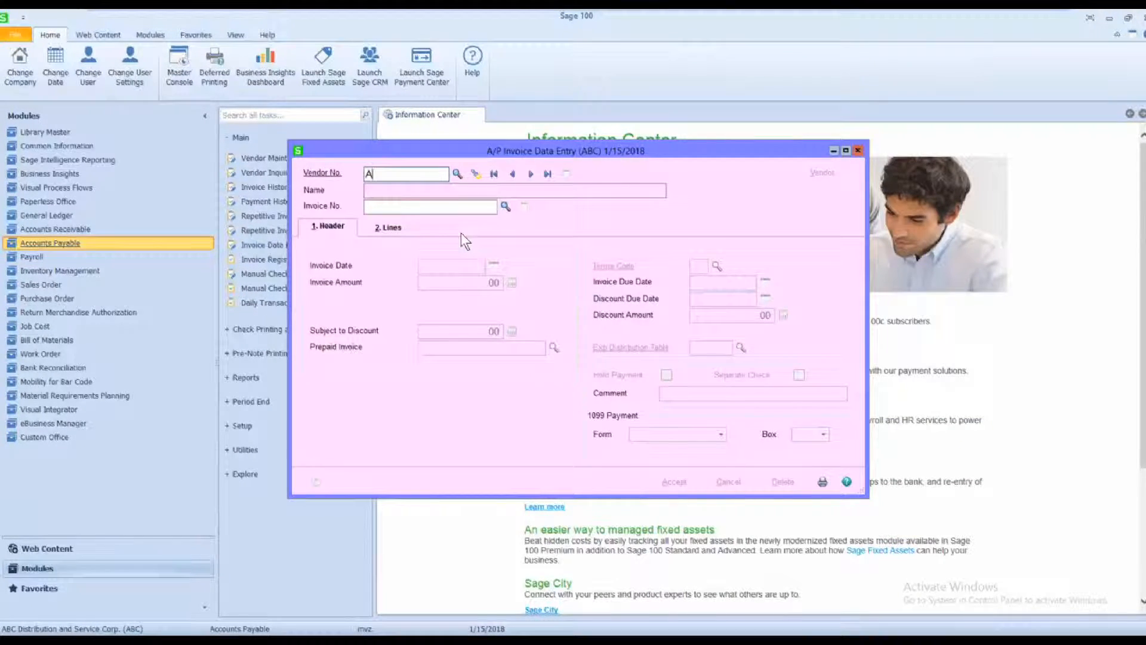
{"action": "key", "text": "Return"}
Create a new invoice for the vendor with the invoice number STATEMENT 01 2018.
{"action": "type", "text": "STATMEN"}
{"action": "key", "text": "BackSpace"}
{"action": "key", "text": "BackSpace"}
{"action": "key", "text": "BackSpace"}
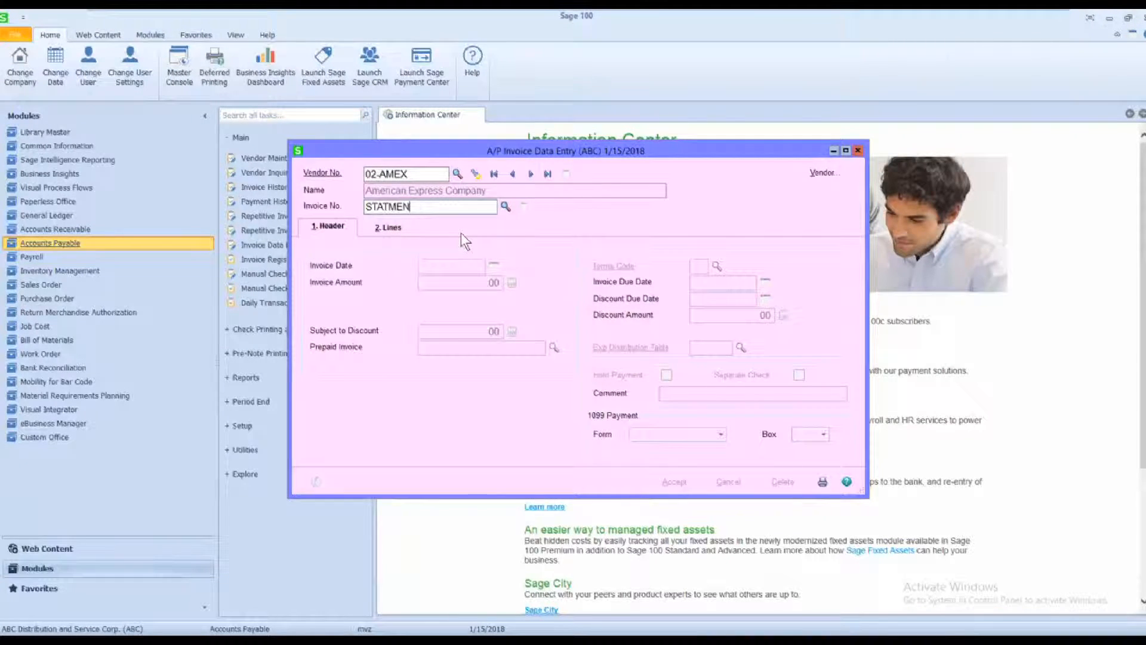
{"action": "type", "text": "EMN"}
{"action": "key", "text": "BackSpace"}
{"action": "key", "text": "BackSpace"}
{"action": "type", "text": "MENT"}
{"action": "key", "text": "Tab"}
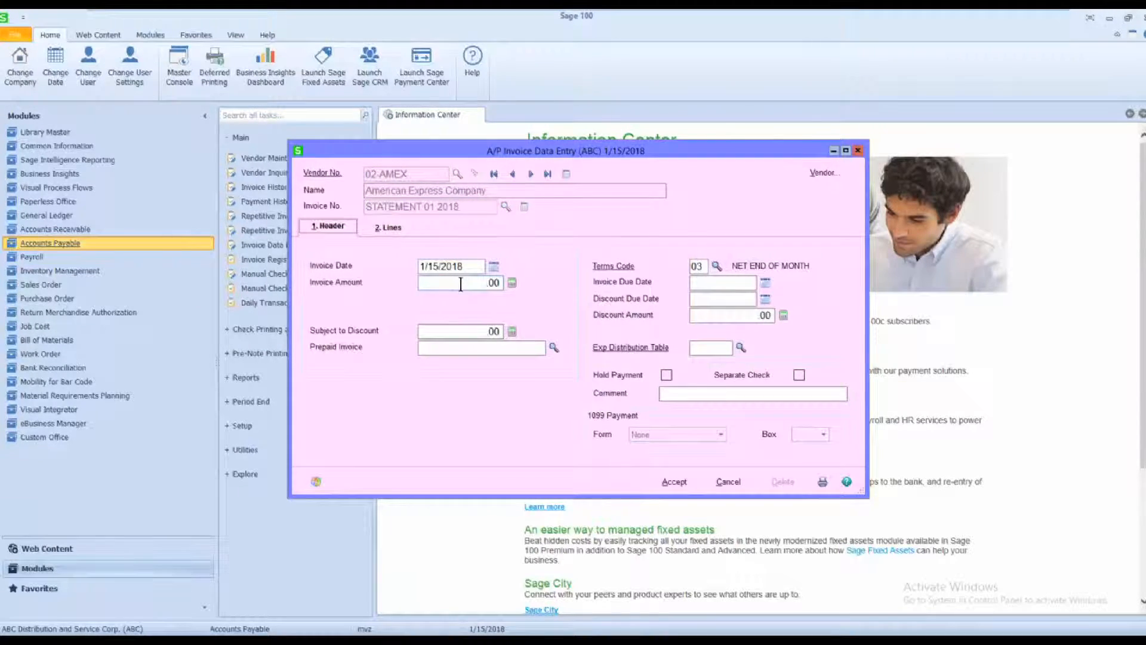
Set the invoice amount to 4,000.00 in the invoice header.
{"action": "left_click", "coordinate": [461, 283]}
{"action": "type", "text": "4,000"}
{"action": "key", "text": "Tab"}
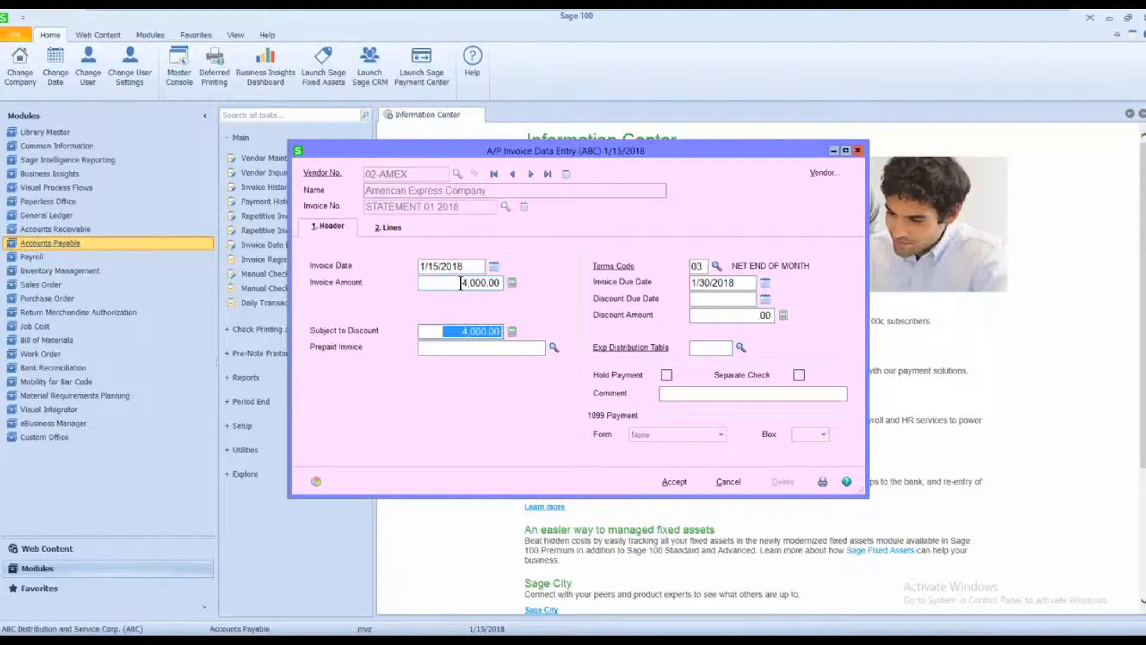
Delete the default distribution line for G/L account 755-00-04 from the invoice lines.
{"action": "left_click", "coordinate": [388, 228]}
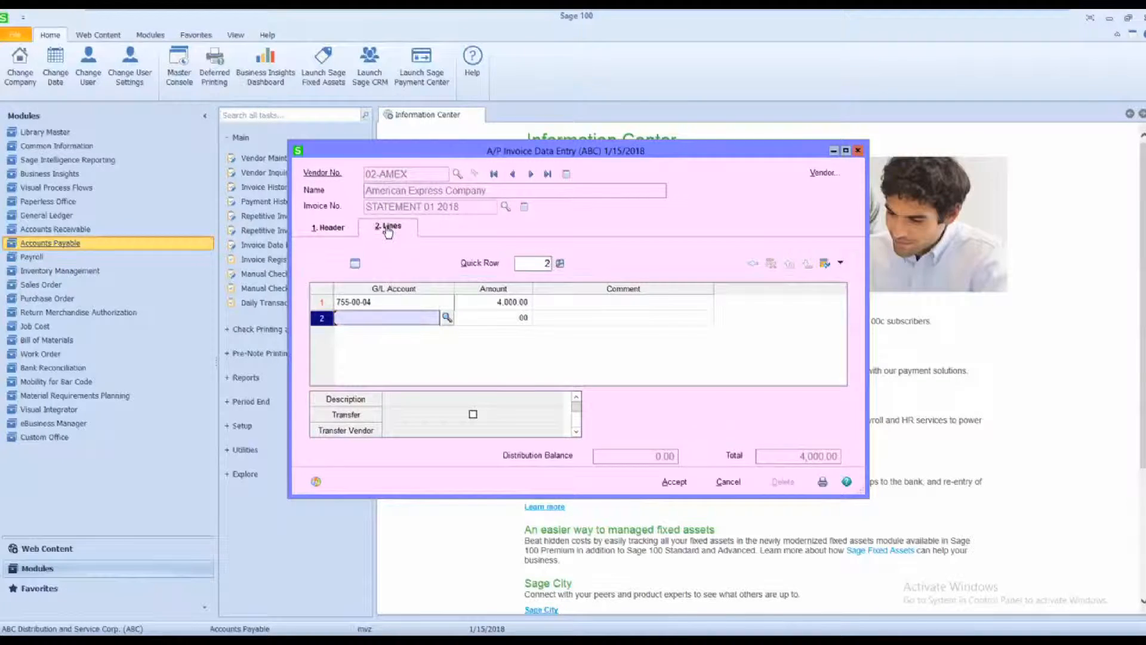
{"action": "left_click", "coordinate": [391, 302]}
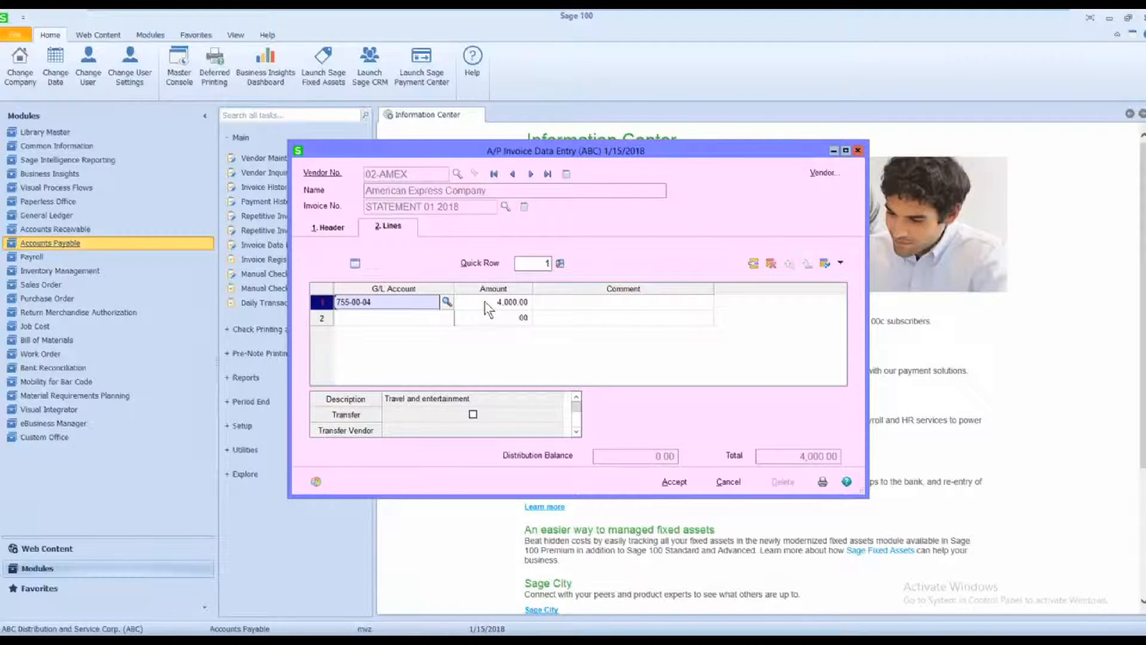
{"action": "left_click", "coordinate": [773, 267]}
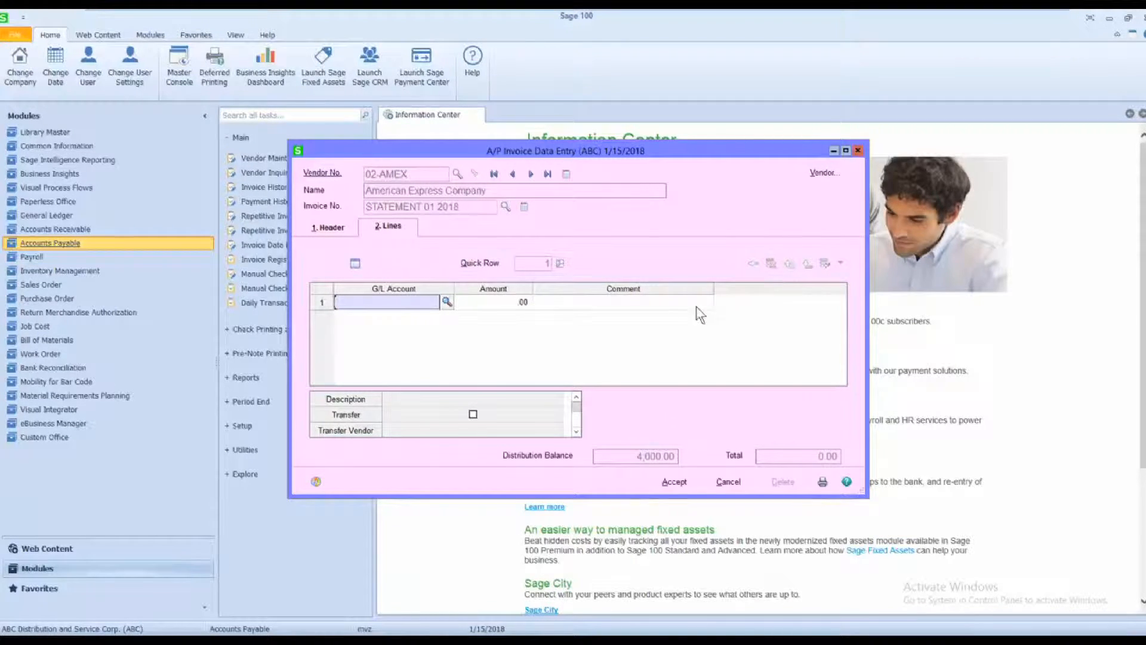
{"action": "left_click", "coordinate": [356, 264]}
{"action": "left_click", "coordinate": [539, 246]}
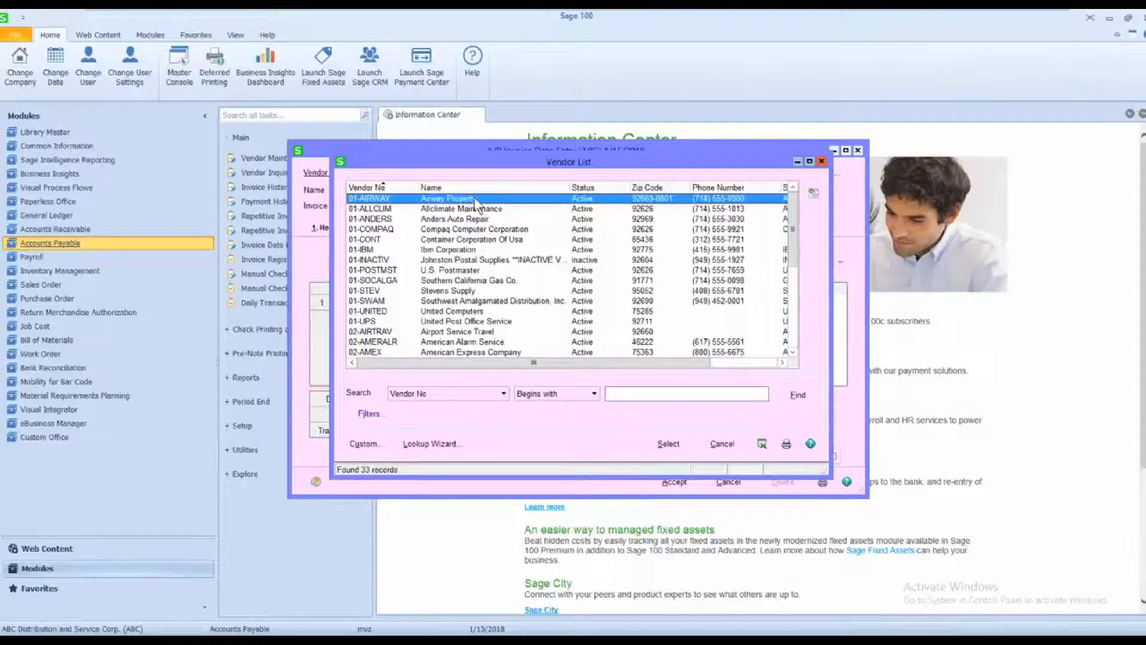
{"action": "double_click", "coordinate": [474, 197]}
{"action": "left_click", "coordinate": [587, 280]}
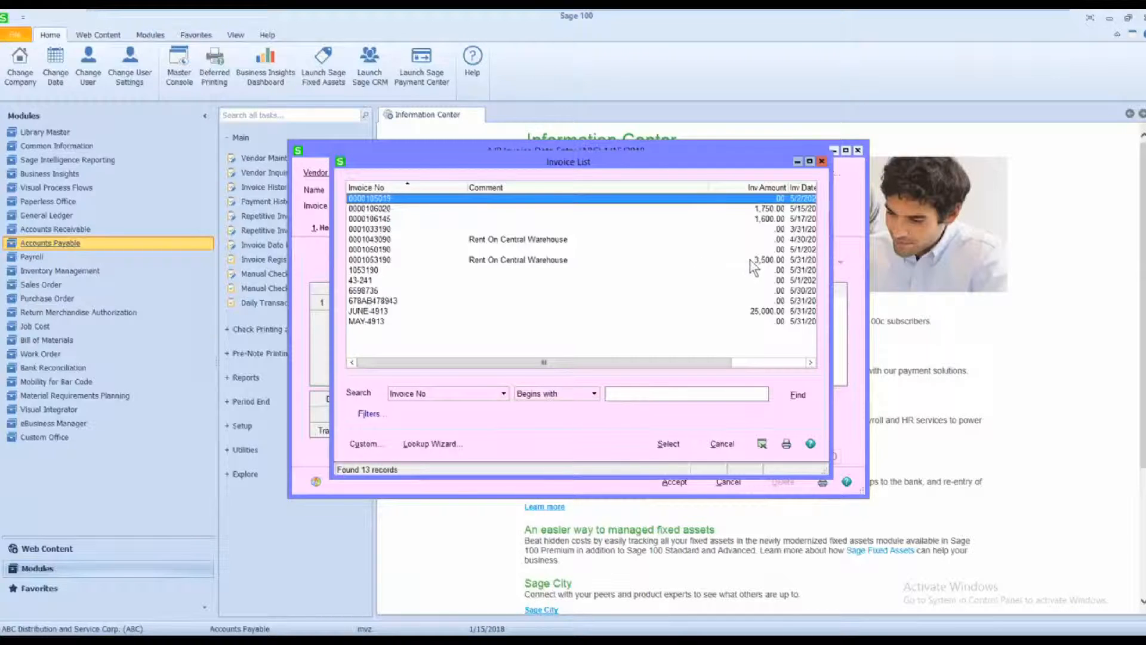
{"action": "double_click", "coordinate": [747, 261]}
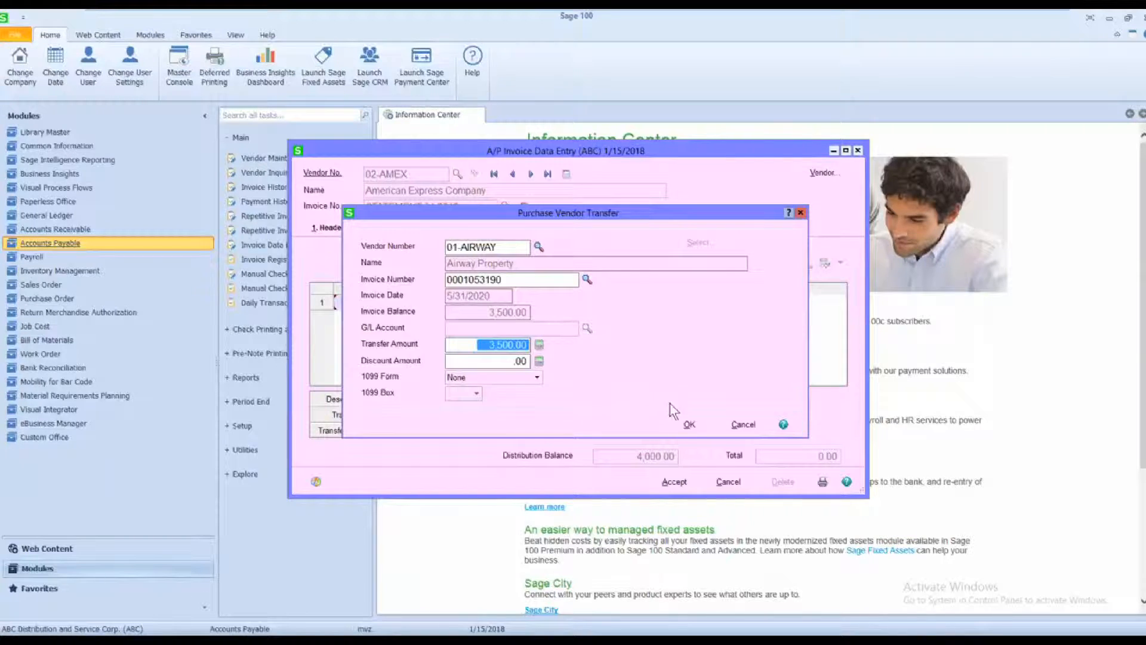
{"action": "left_click", "coordinate": [690, 426]}
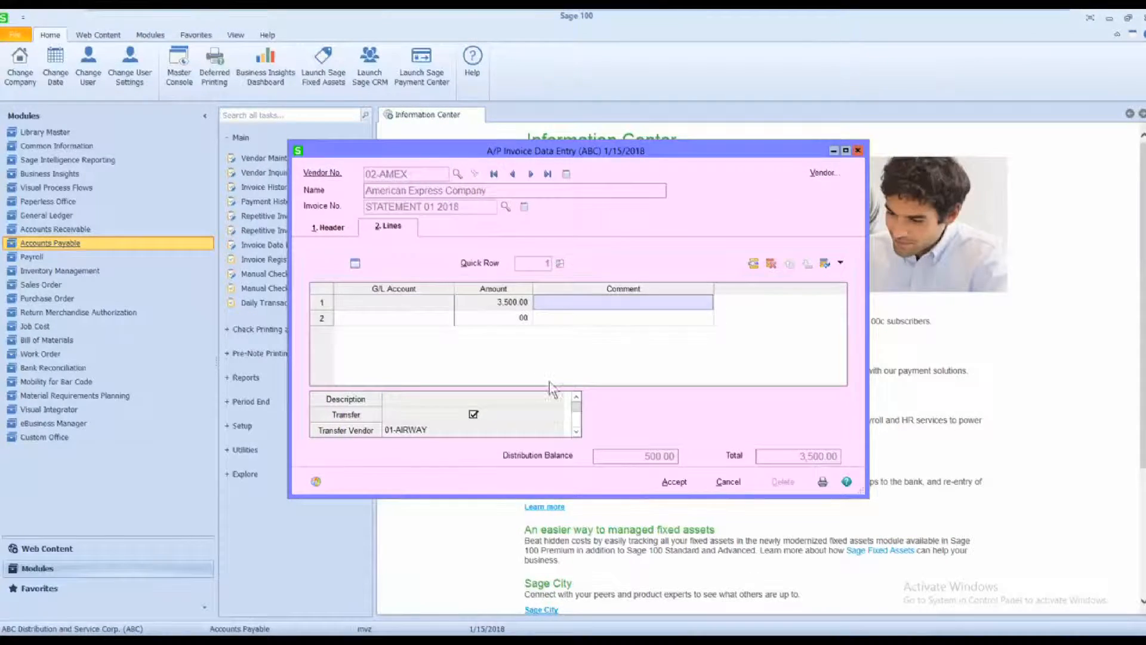
{"action": "left_click", "coordinate": [411, 314]}
{"action": "left_click", "coordinate": [356, 265]}
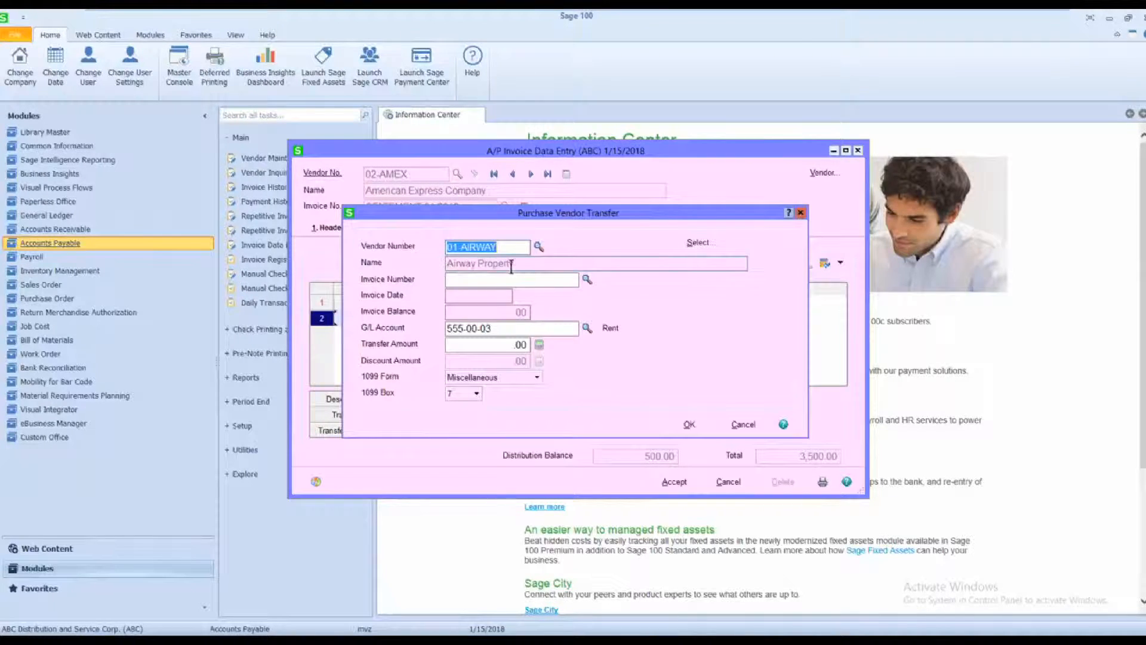
{"action": "left_click", "coordinate": [539, 246]}
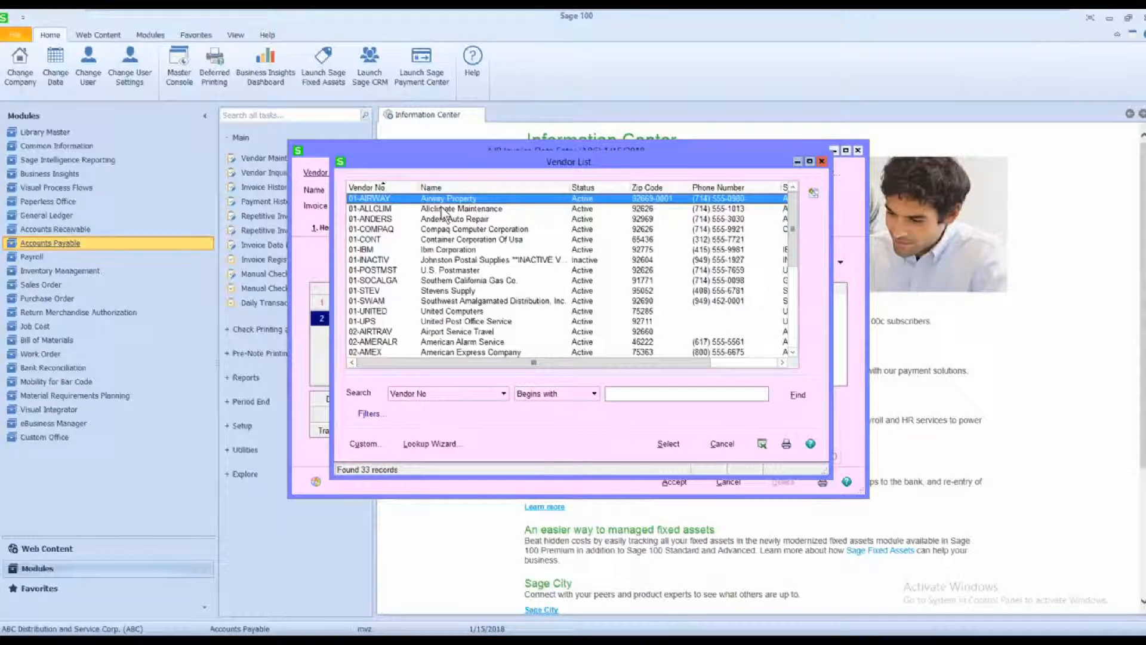
{"action": "double_click", "coordinate": [442, 205]}
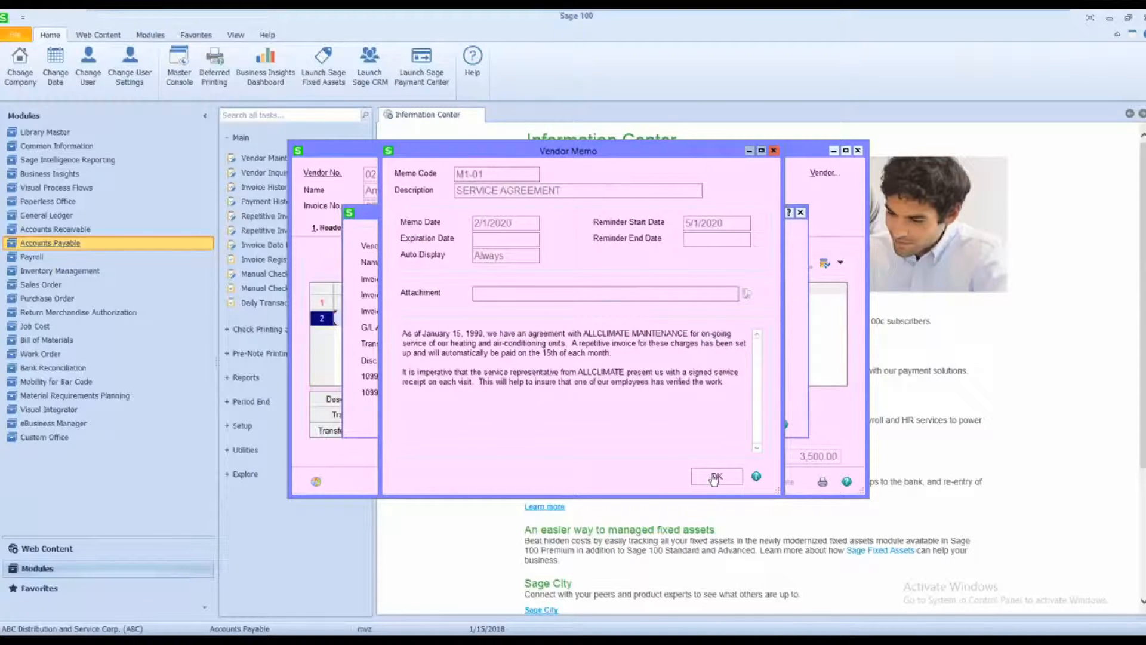
{"action": "left_click", "coordinate": [716, 476]}
{"action": "left_click", "coordinate": [587, 279]}
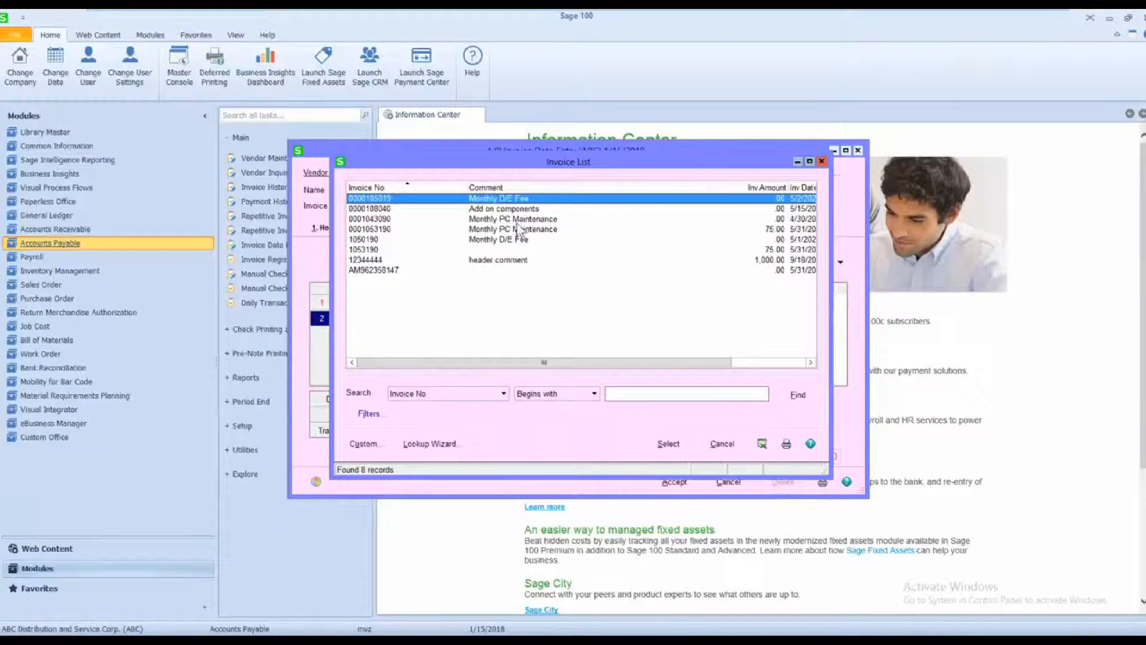
{"action": "double_click", "coordinate": [538, 230]}
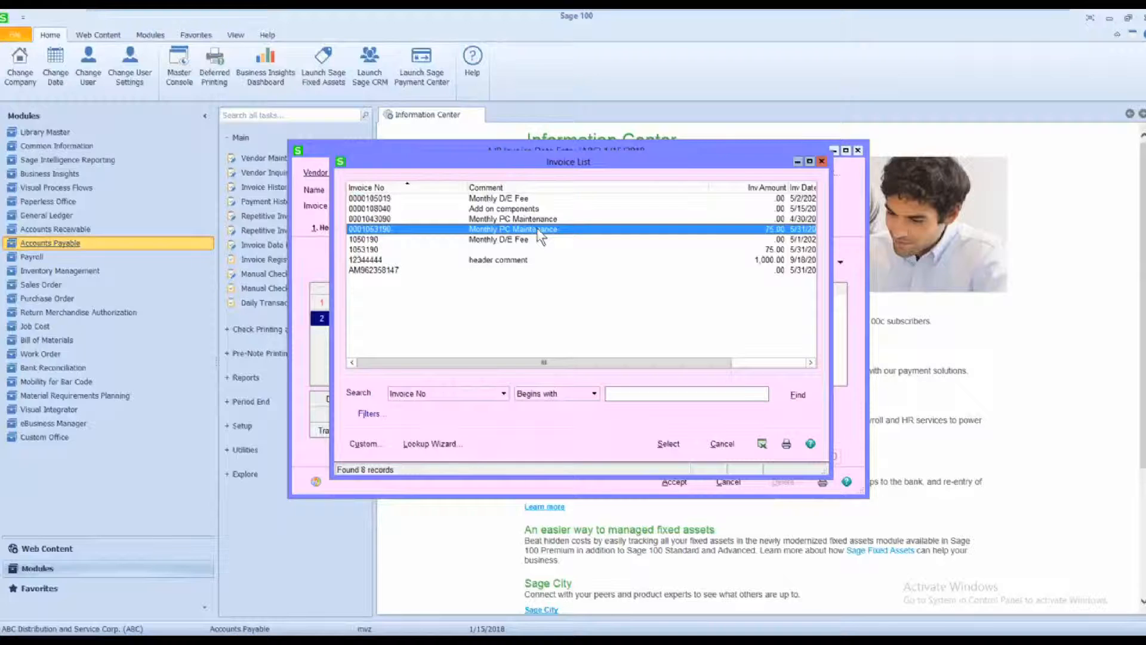
{"action": "left_click", "coordinate": [688, 424]}
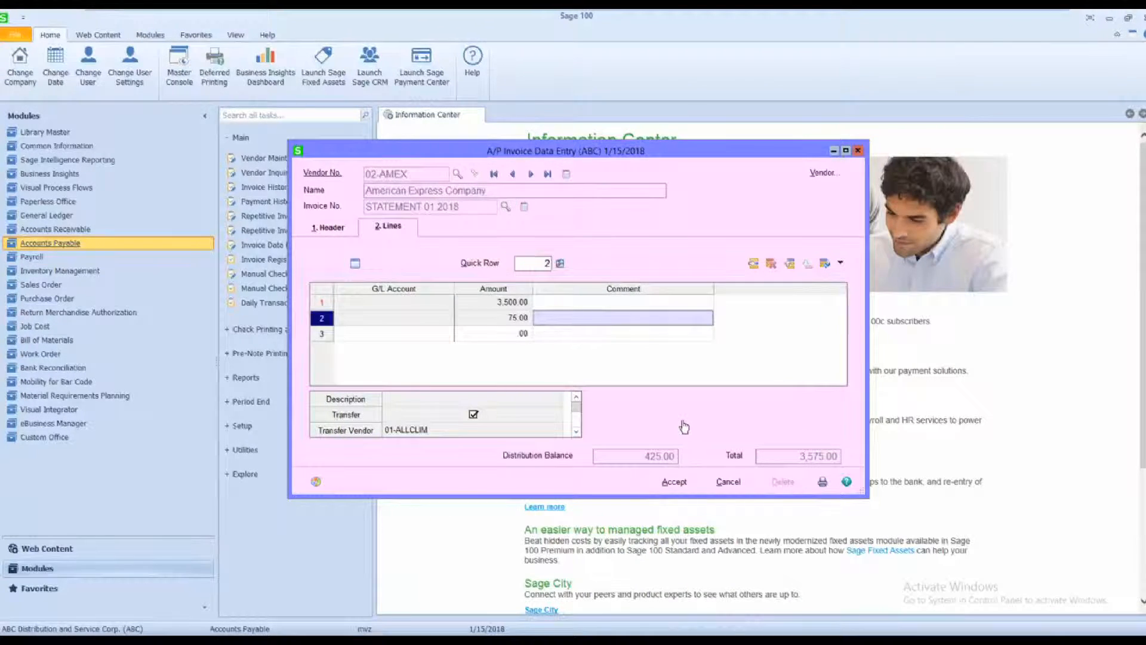
Distribute the remaining 425.00 to G/L account 660-01-00 with the comment "Truck Repairs" and accept the invoice.
{"action": "left_click", "coordinate": [399, 336]}
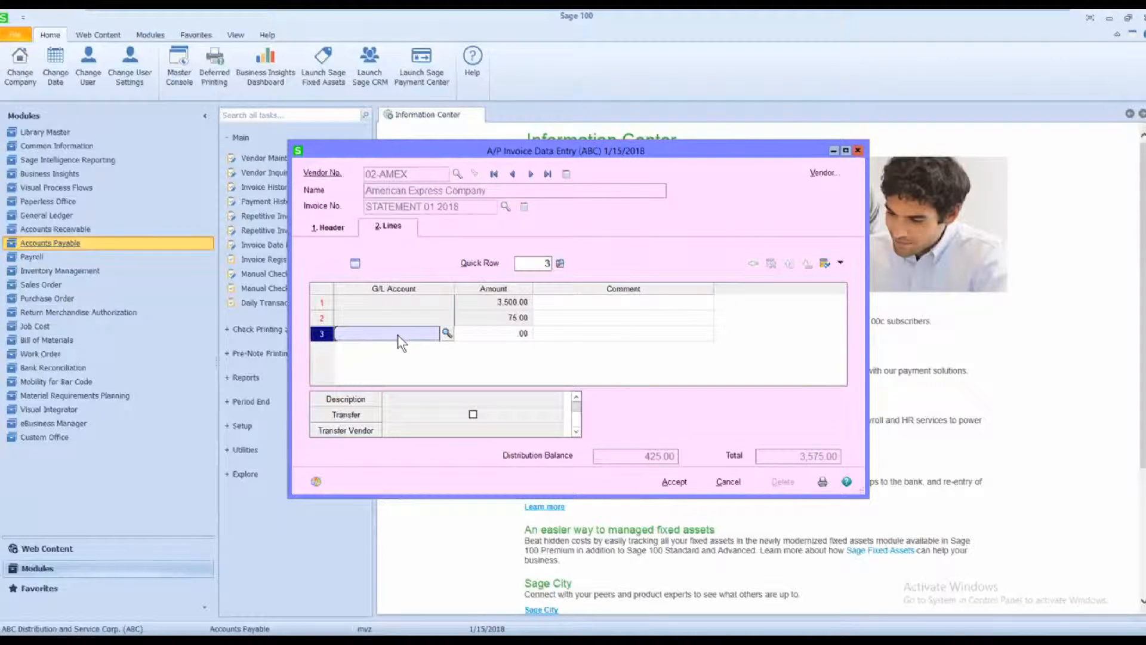
{"action": "type", "text": "66001"}
{"action": "key", "text": "Tab"}
{"action": "key", "text": "Tab"}
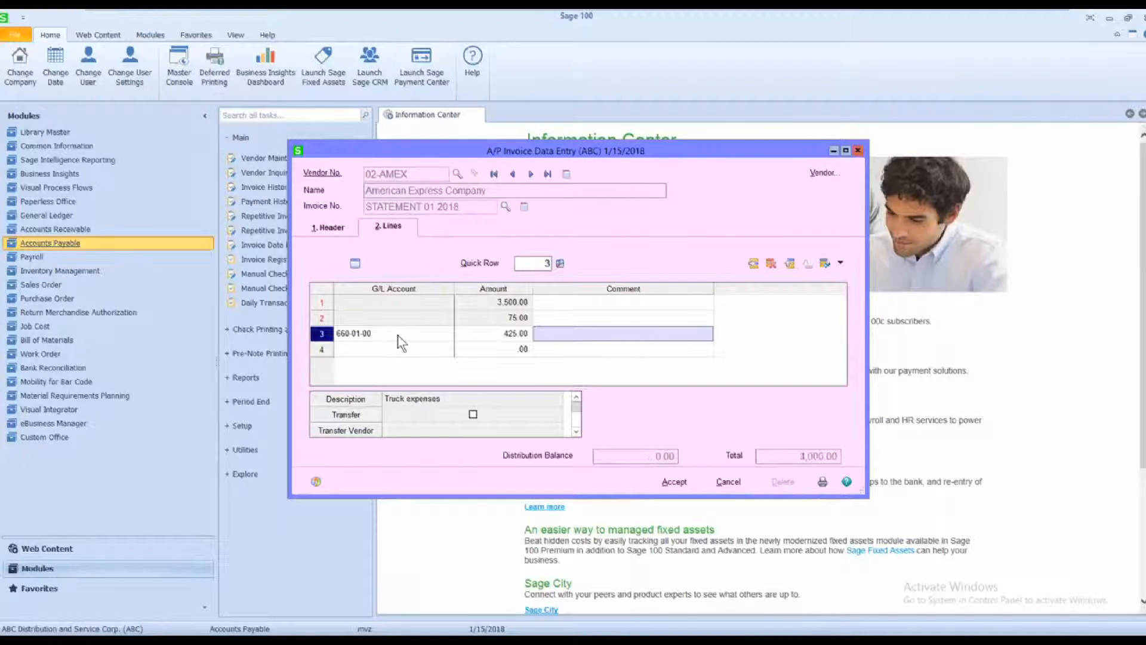
{"action": "type", "text": "Truck Repairs"}
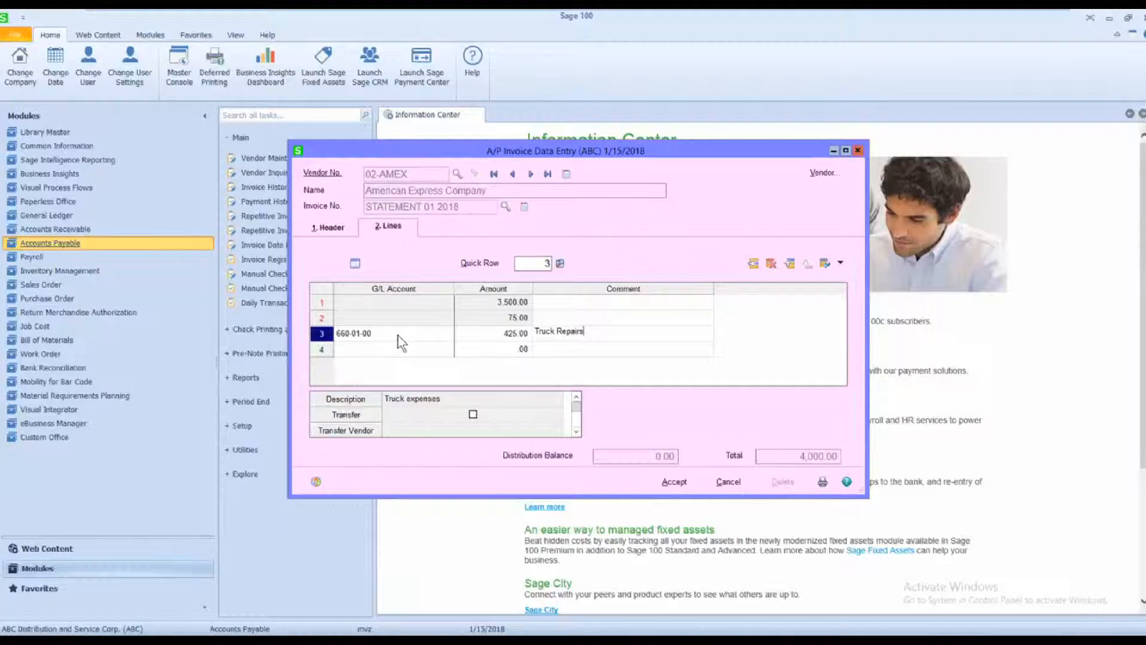
{"action": "key", "text": "Tab"}
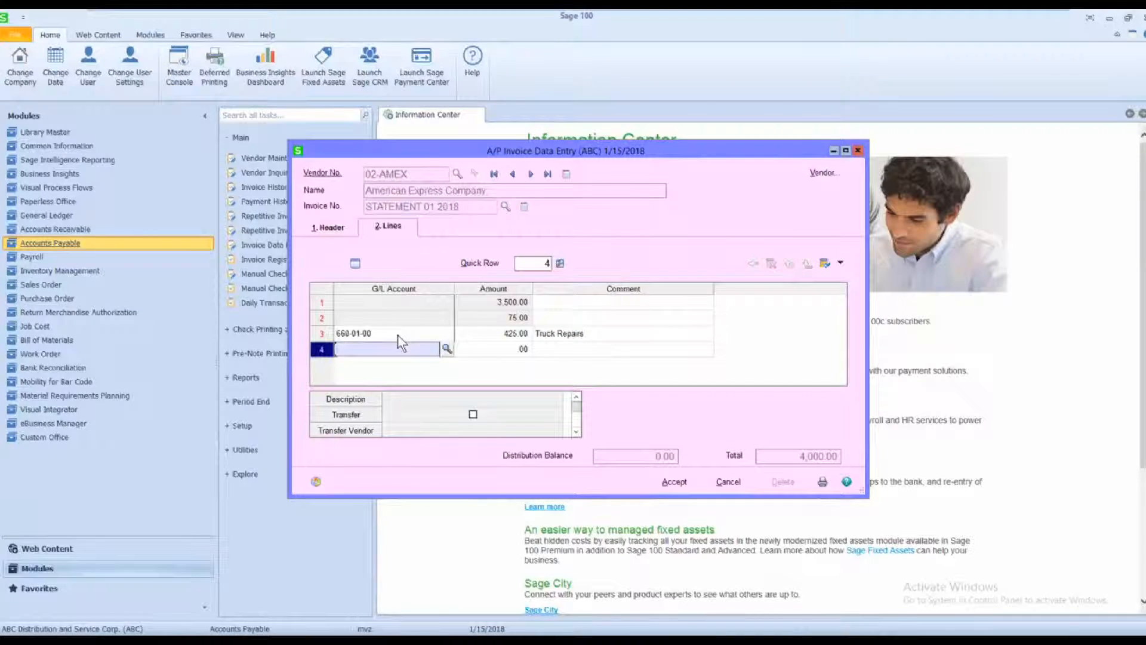
{"action": "left_click", "coordinate": [672, 482]}
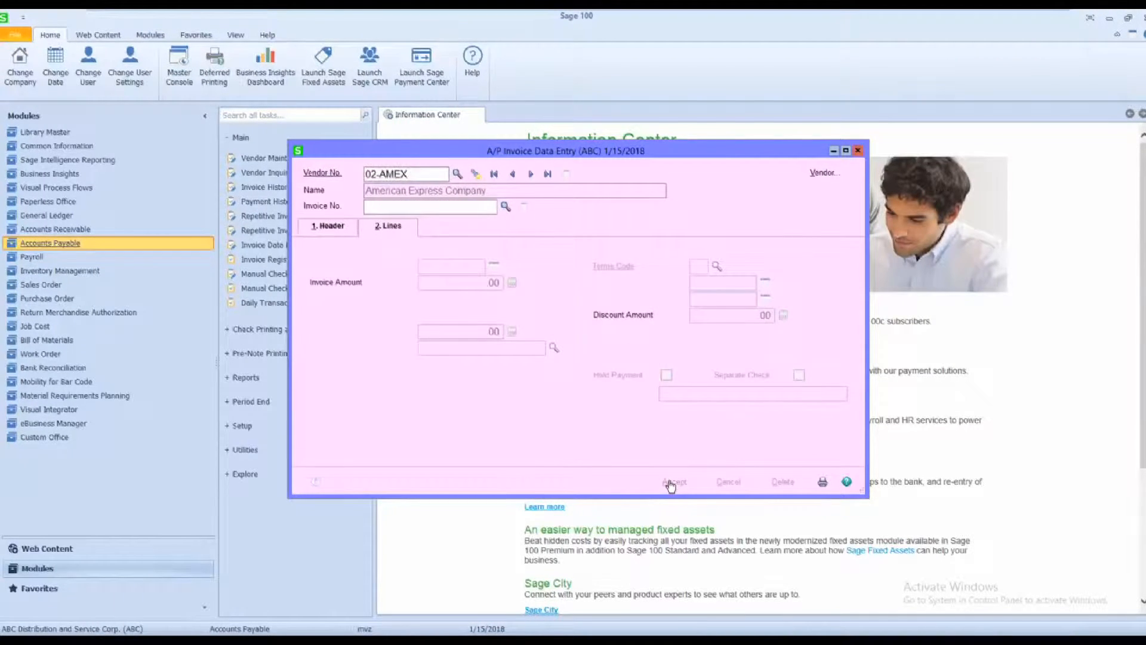
Print the Accounts Payable Invoice Register for posting date 1/15/2018 and examine its vendor transfers and G/L distribution.
{"action": "left_click", "coordinate": [822, 482]}
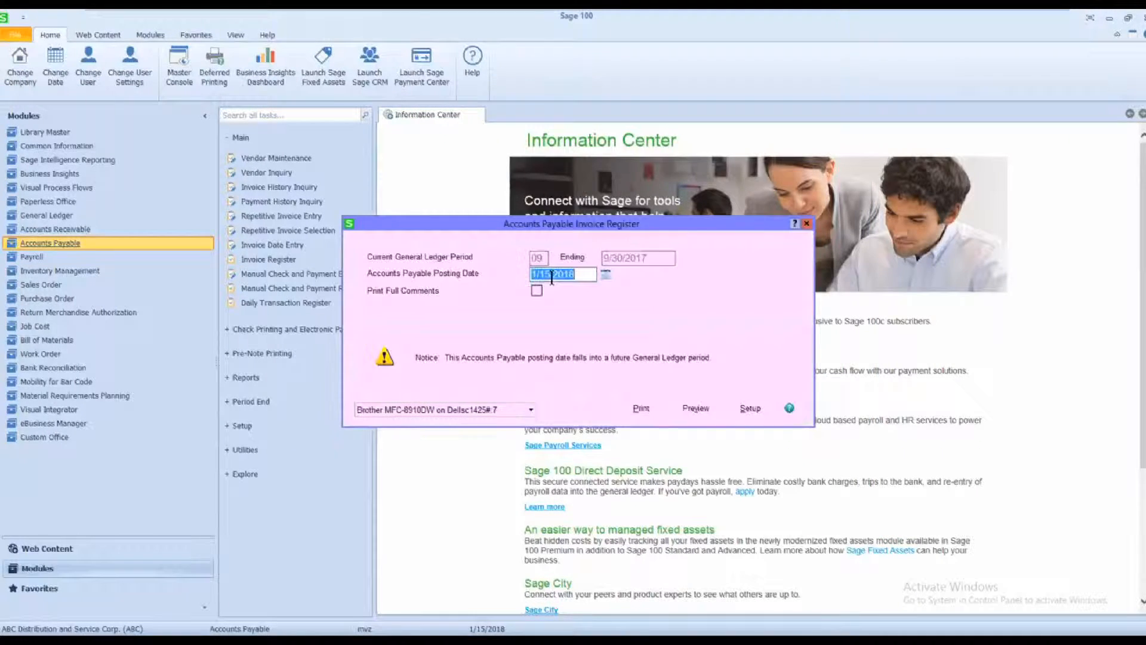
{"action": "left_click", "coordinate": [642, 411]}
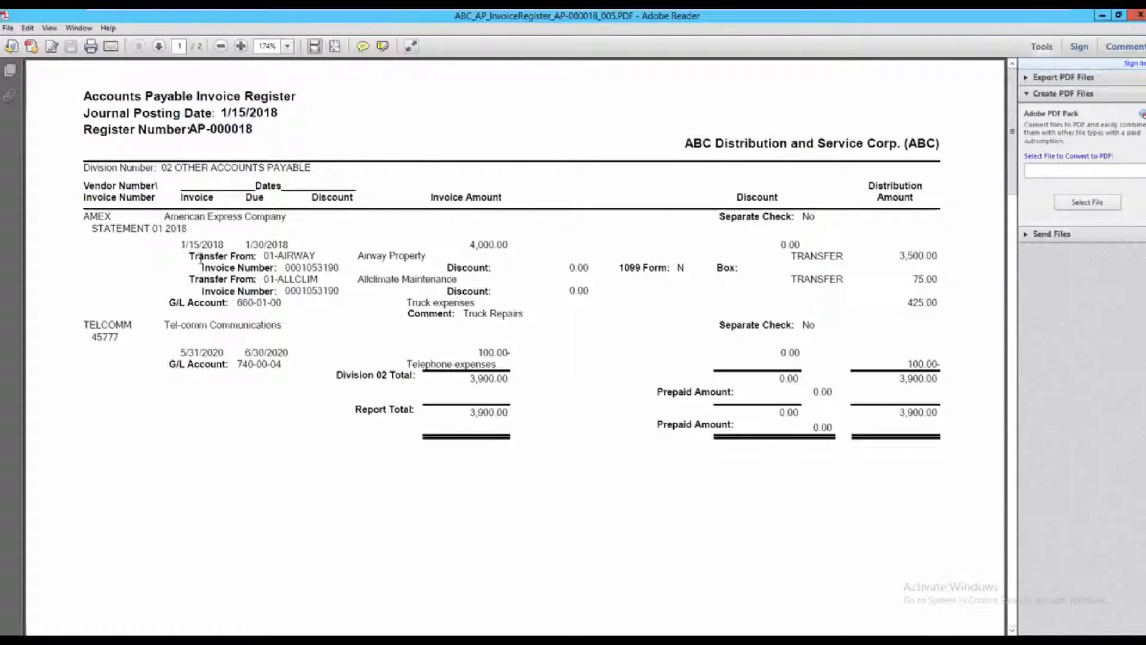
{"action": "left_click_drag", "start_coordinate": [212, 256], "coordinate": [312, 258]}
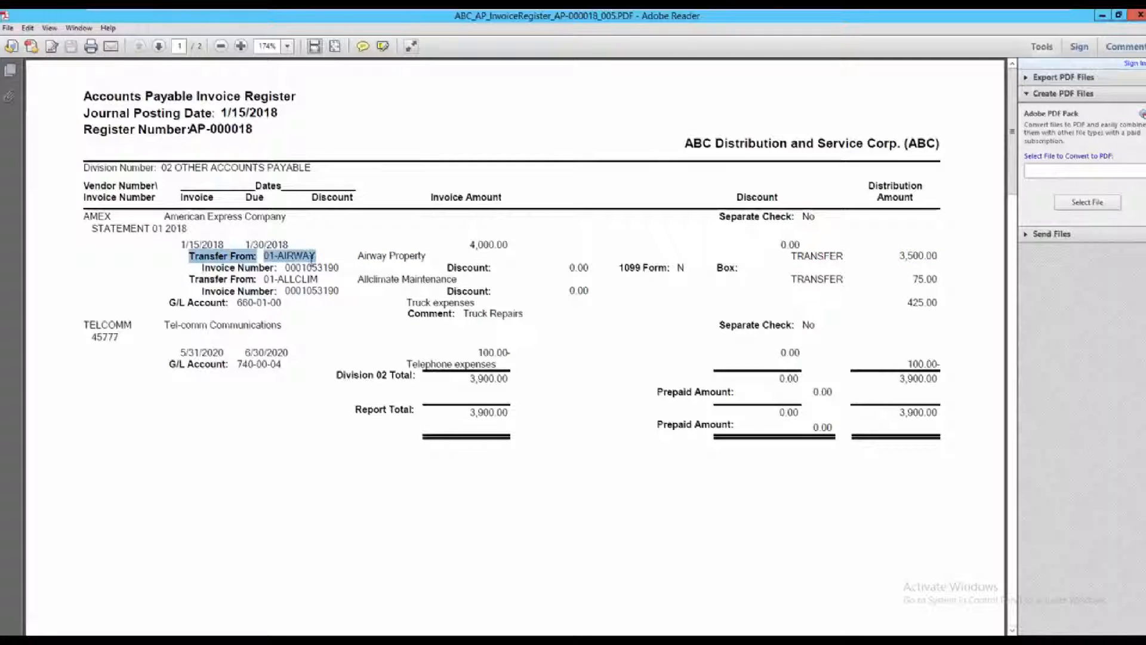
{"action": "left_click_drag", "start_coordinate": [201, 268], "coordinate": [323, 270]}
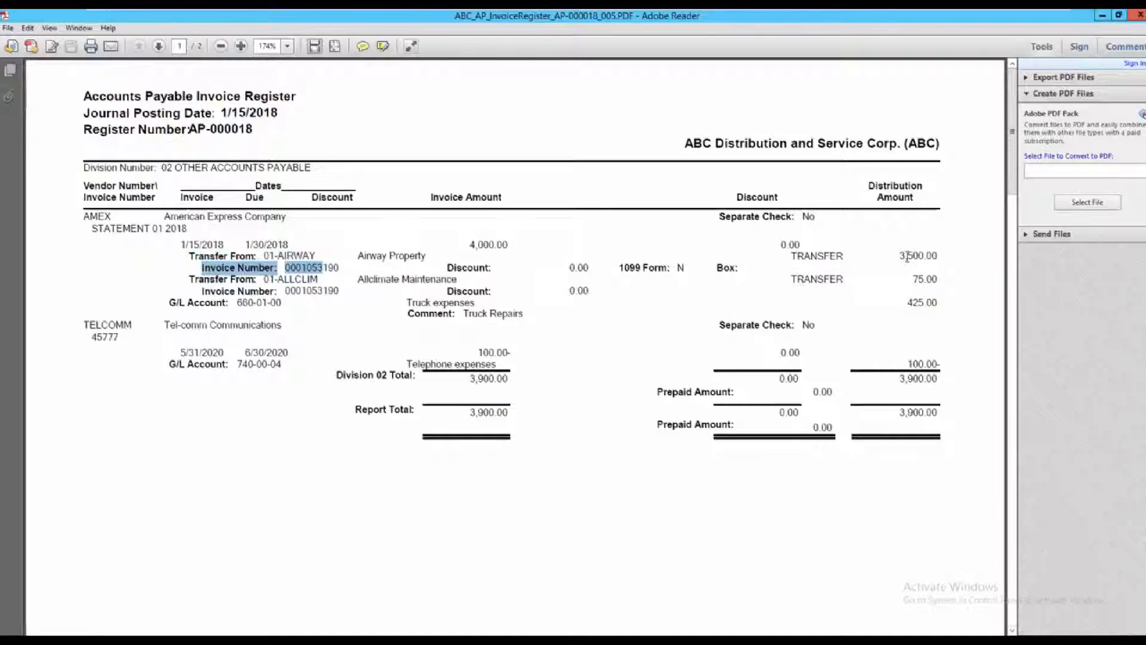
{"action": "left_click_drag", "start_coordinate": [900, 256], "coordinate": [940, 258]}
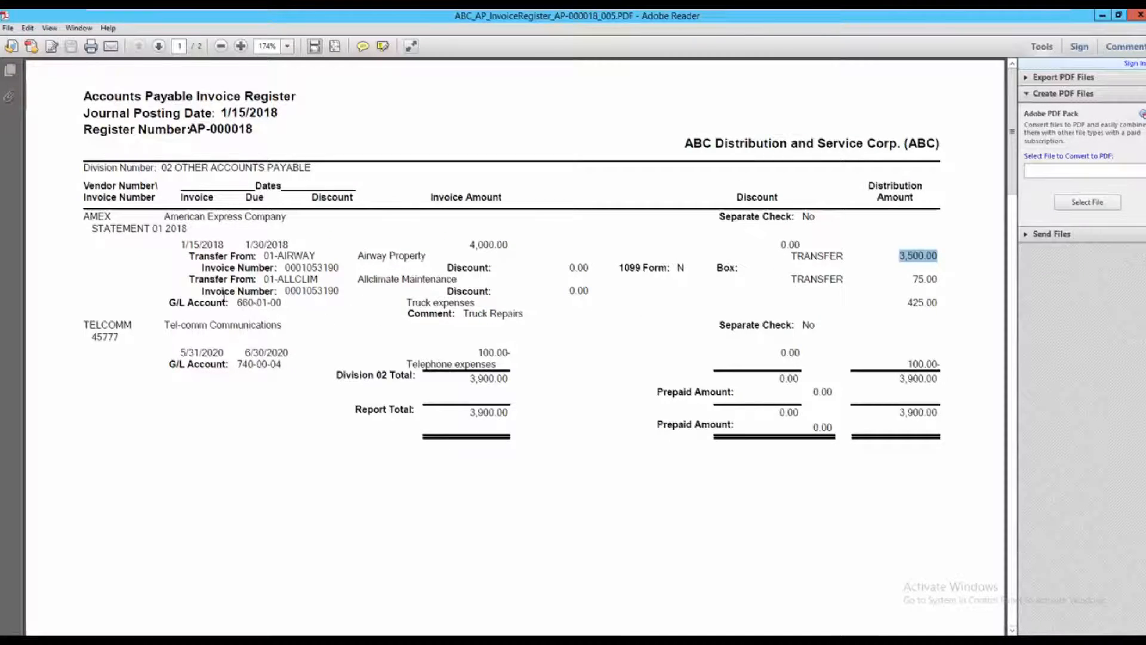
{"action": "left_click_drag", "start_coordinate": [237, 303], "coordinate": [282, 302]}
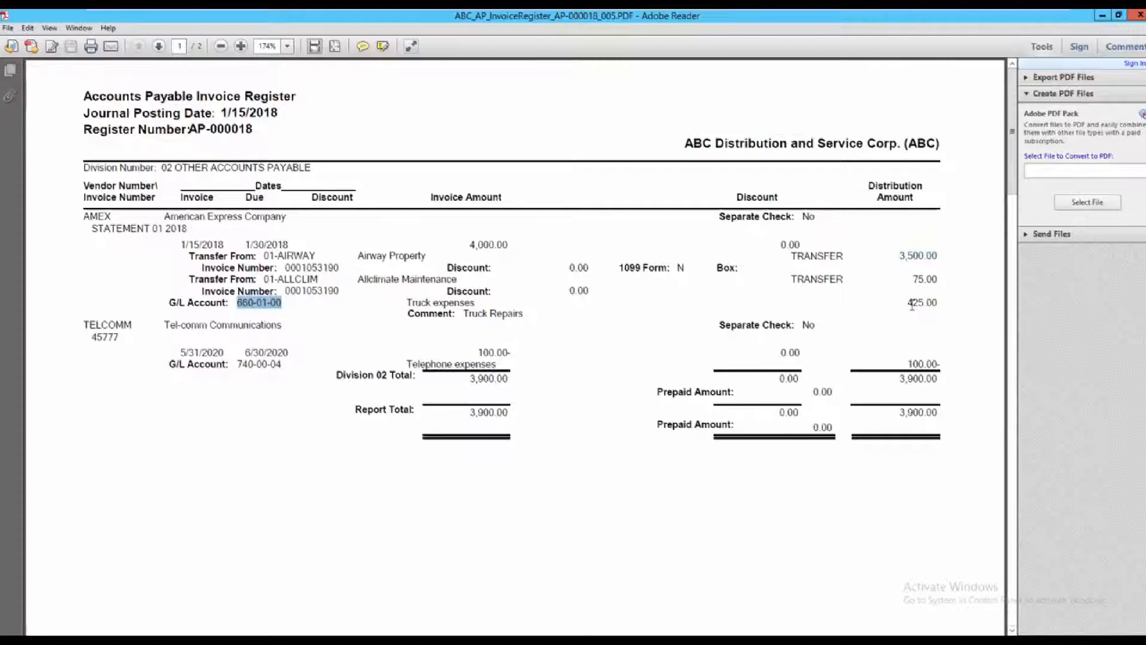
{"action": "left_click_drag", "start_coordinate": [908, 302], "coordinate": [938, 303]}
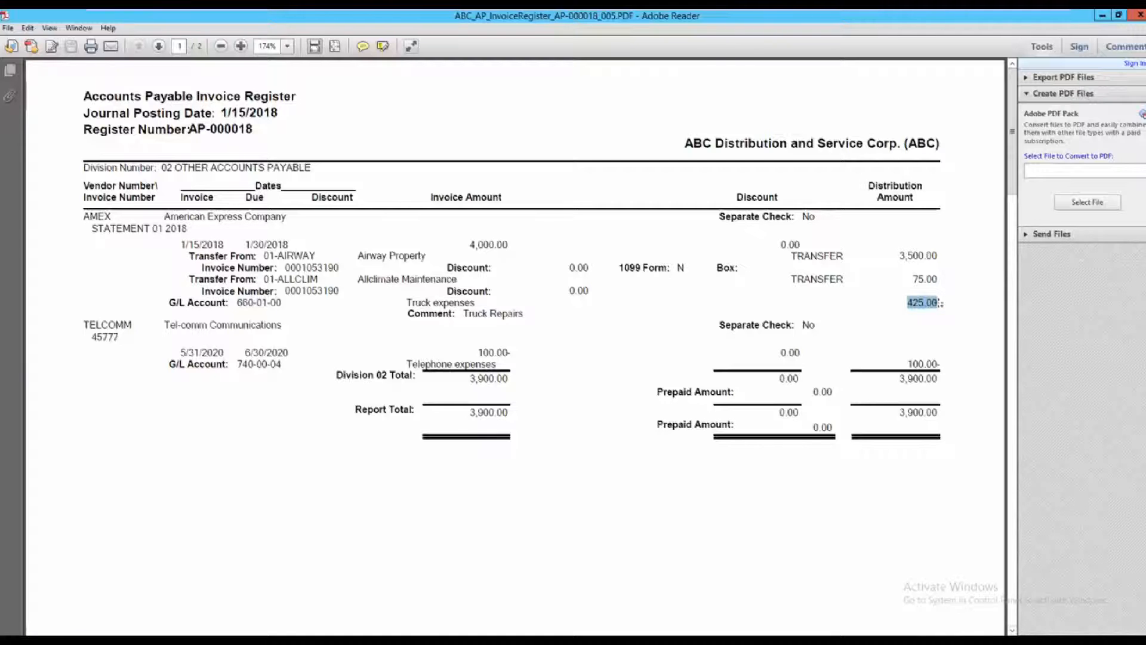
Close the printed invoice register, update it, and print the Accounts Payable Daily Transaction Register.
{"action": "left_click", "coordinate": [1137, 18]}
{"action": "left_click", "coordinate": [547, 249]}
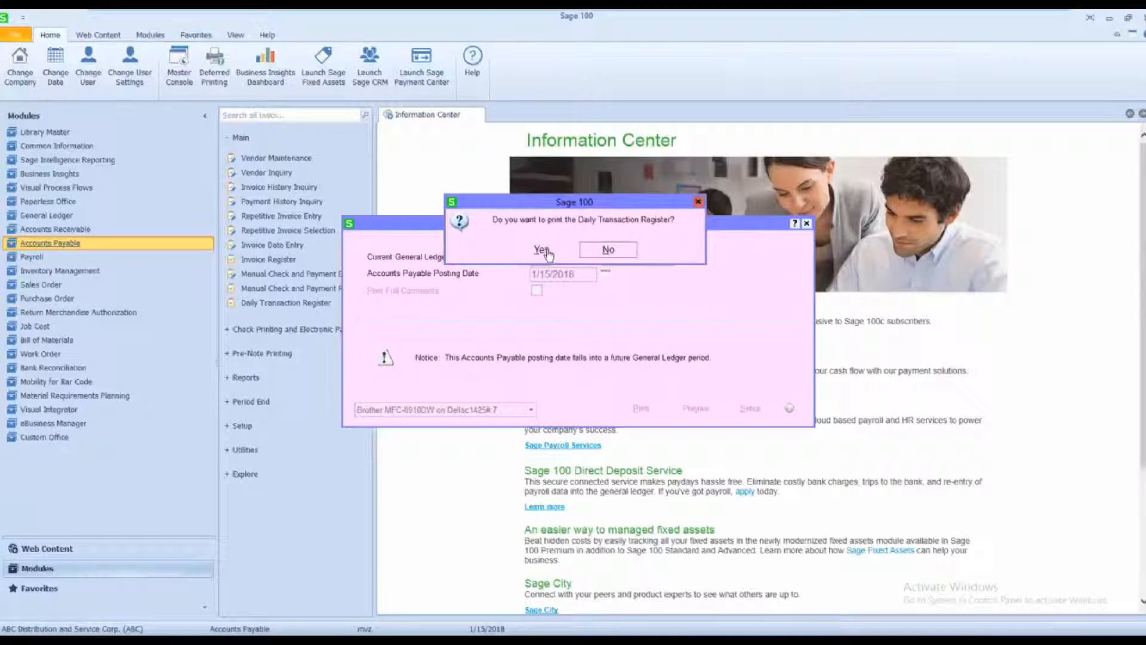
{"action": "left_click", "coordinate": [546, 251]}
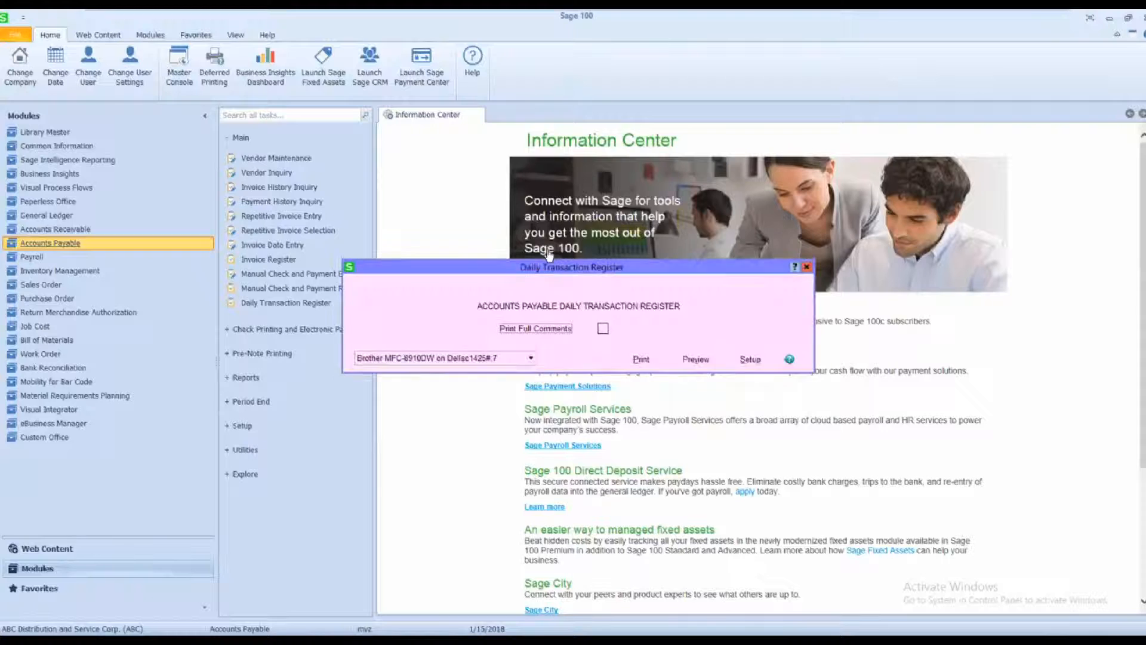
{"action": "left_click", "coordinate": [641, 360]}
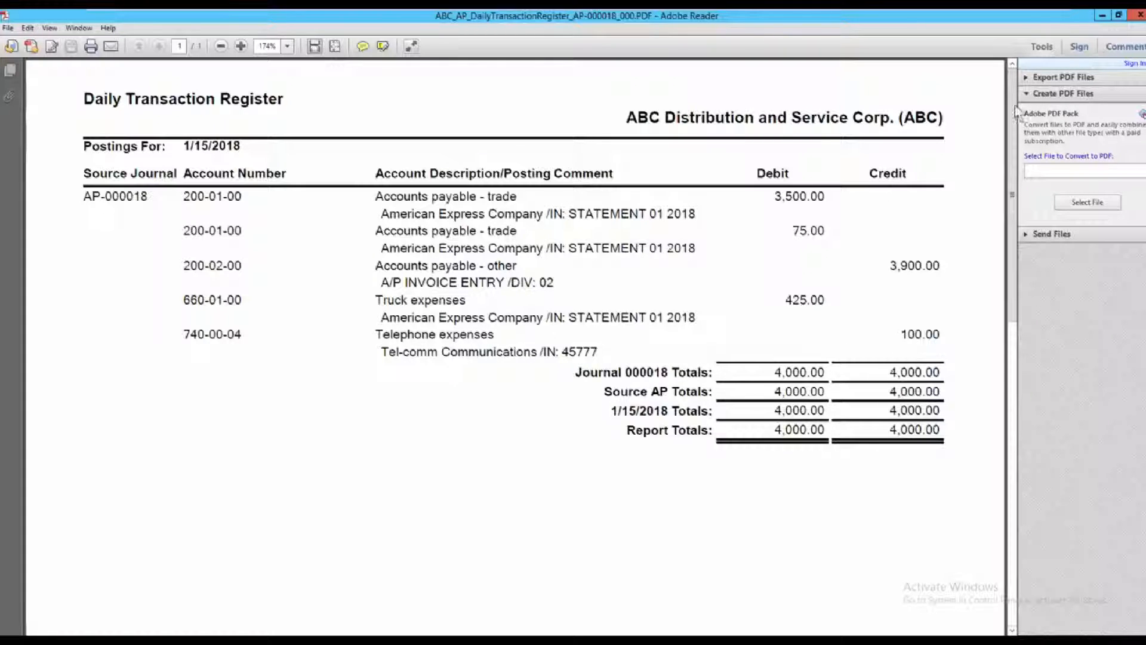
{"action": "left_click", "coordinate": [1139, 17]}
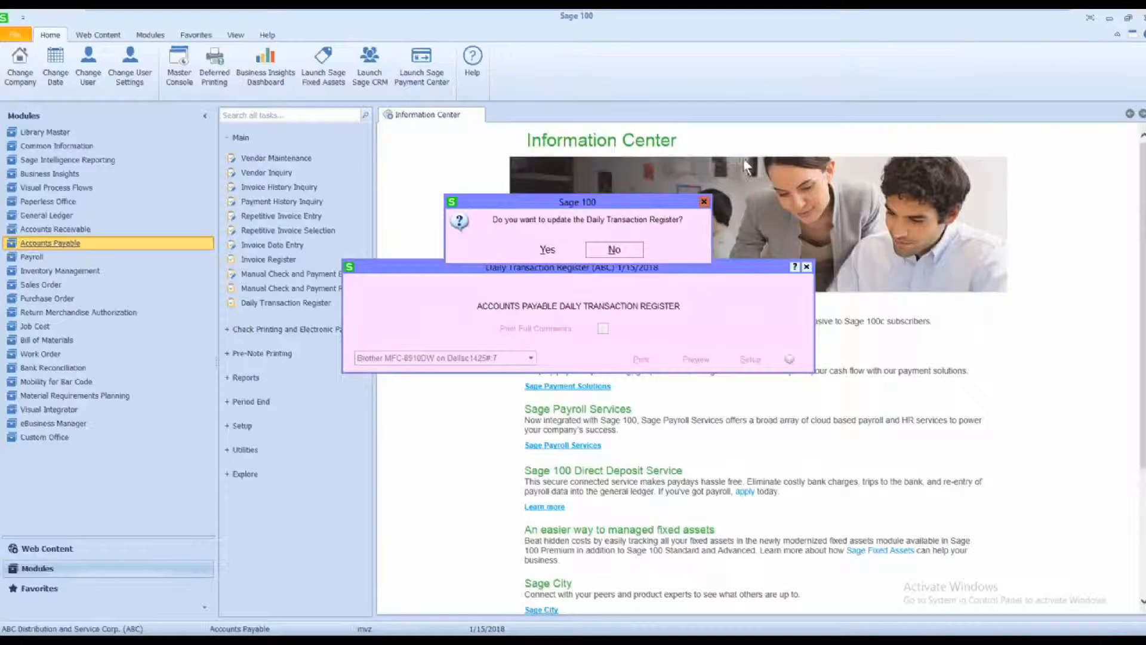
Update the Daily Transaction Register and open vendor 01-AIRWAY in Vendor Maintenance.
{"action": "left_click", "coordinate": [548, 250]}
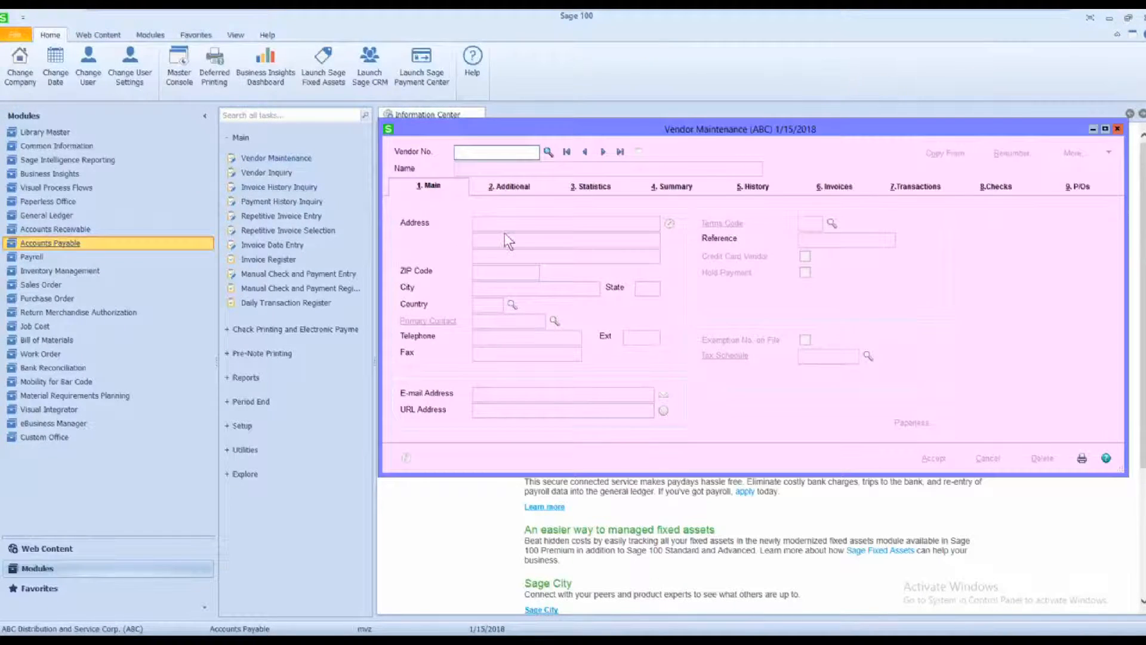
{"action": "left_click", "coordinate": [550, 153]}
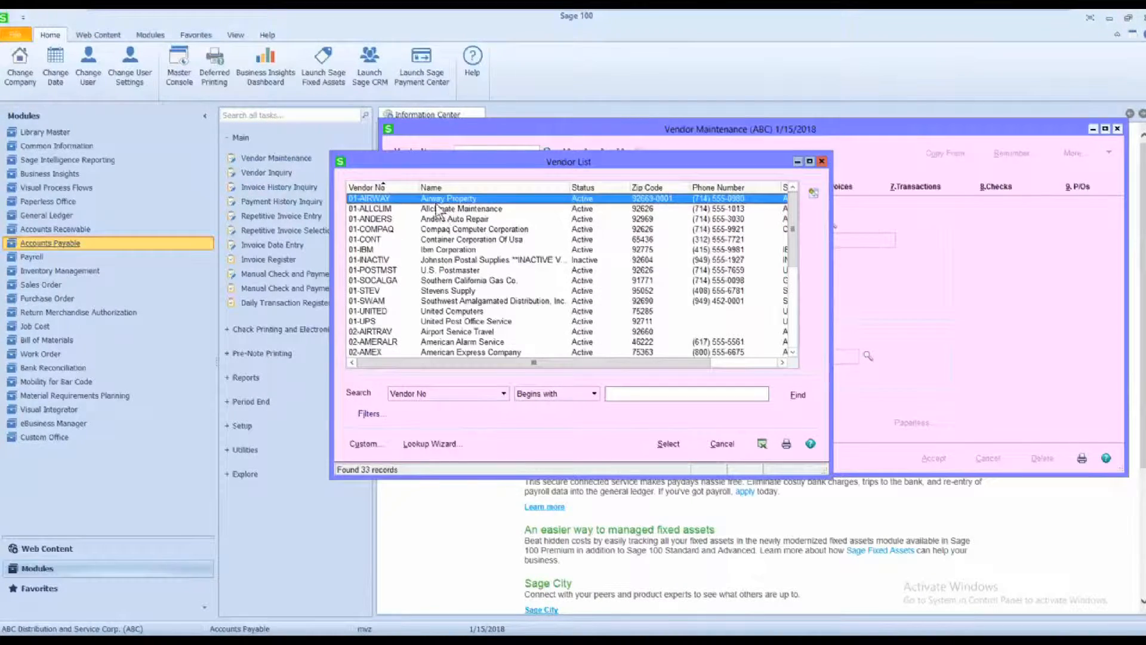
{"action": "double_click", "coordinate": [434, 197]}
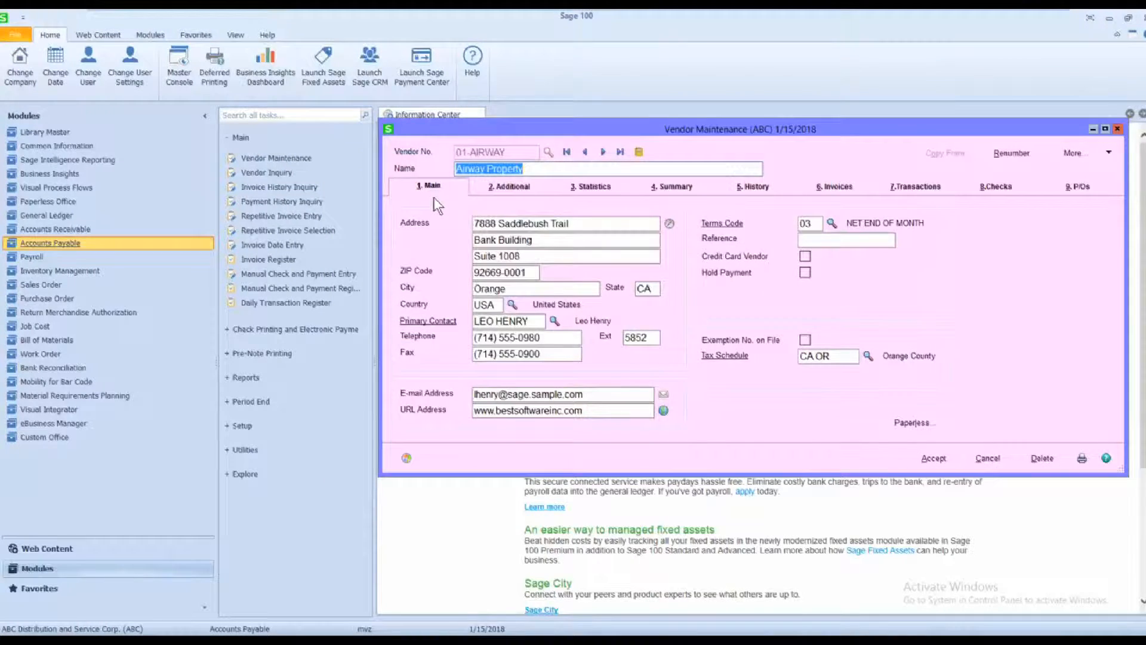
{"action": "left_click", "coordinate": [835, 187]}
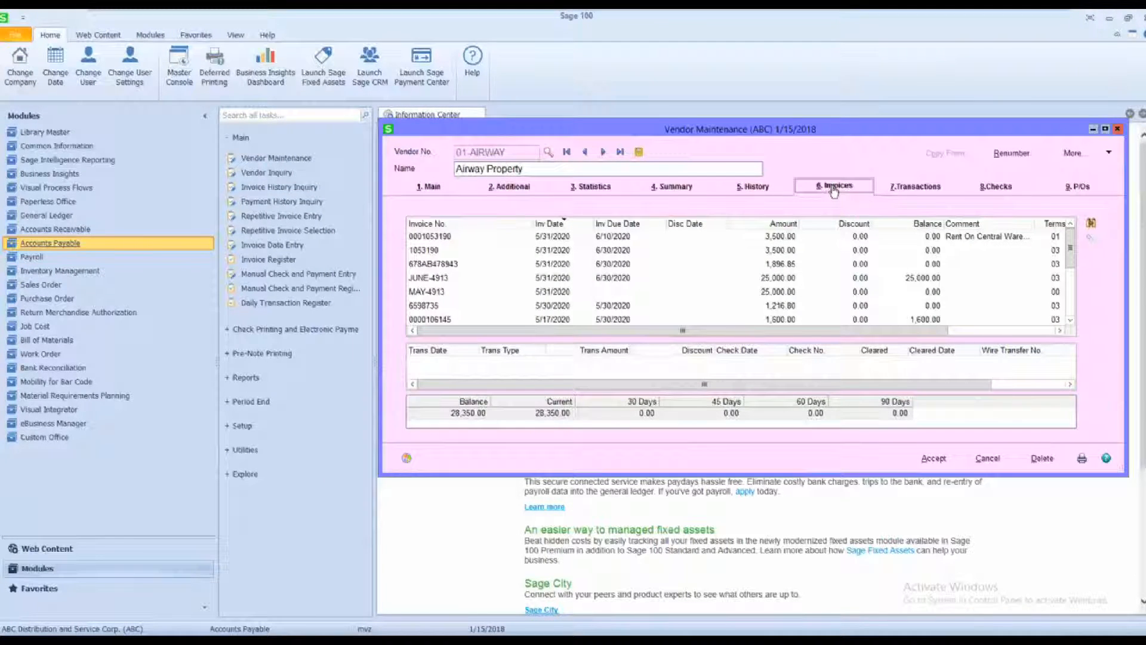
{"action": "left_click", "coordinate": [451, 238]}
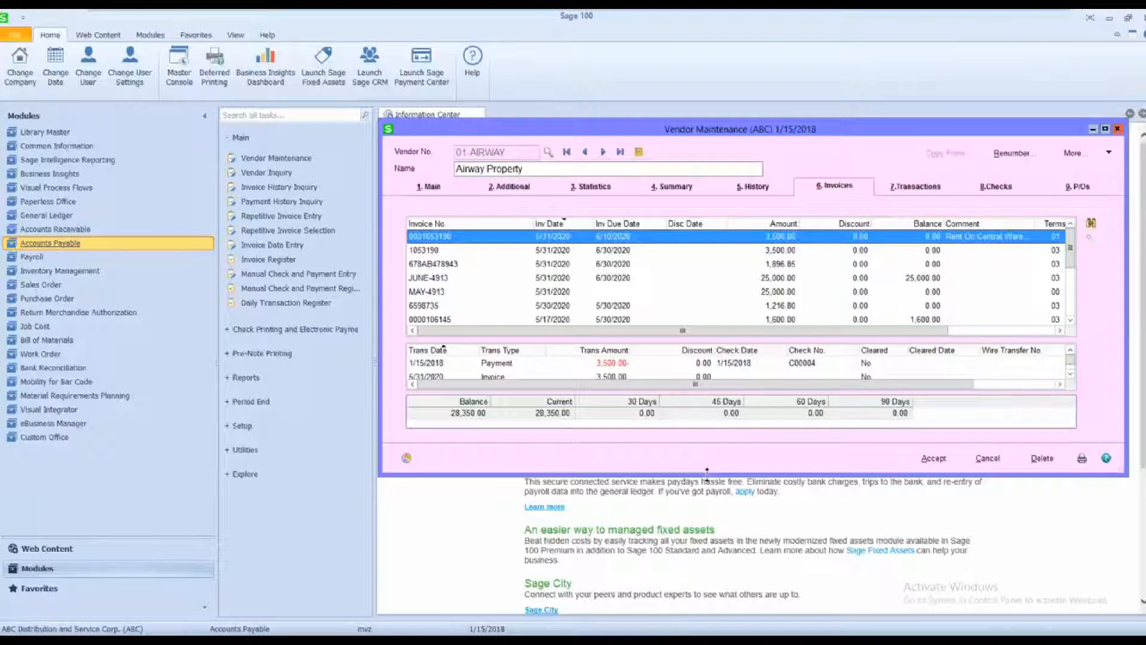
{"action": "left_click_drag", "start_coordinate": [707, 475], "coordinate": [699, 564]}
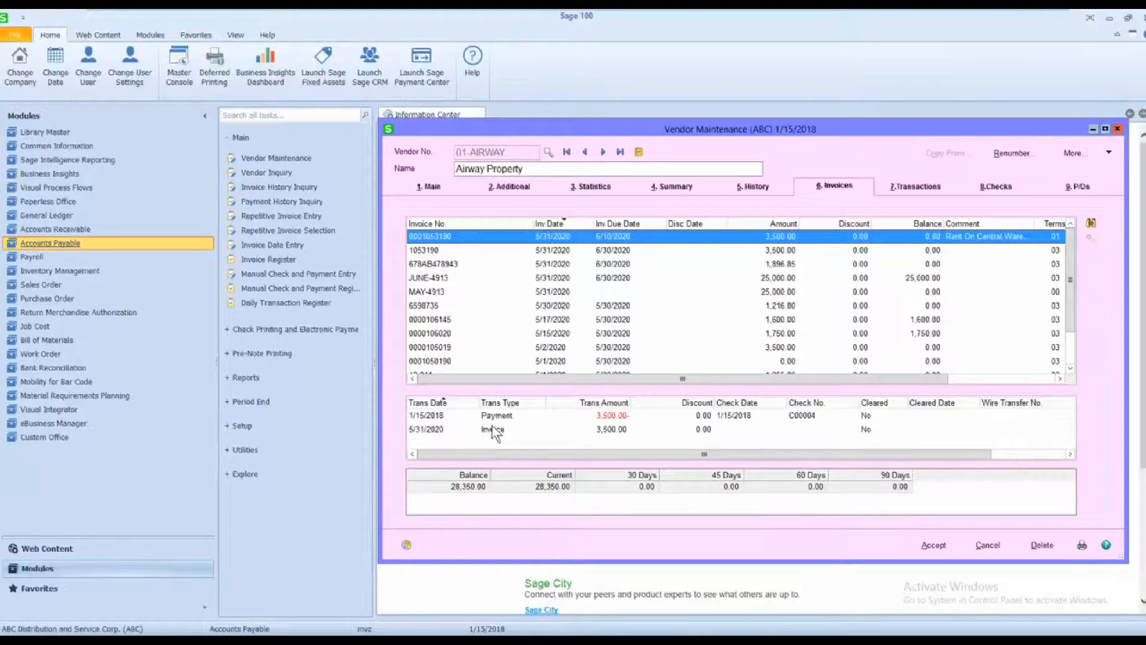
{"action": "left_click", "coordinate": [493, 416]}
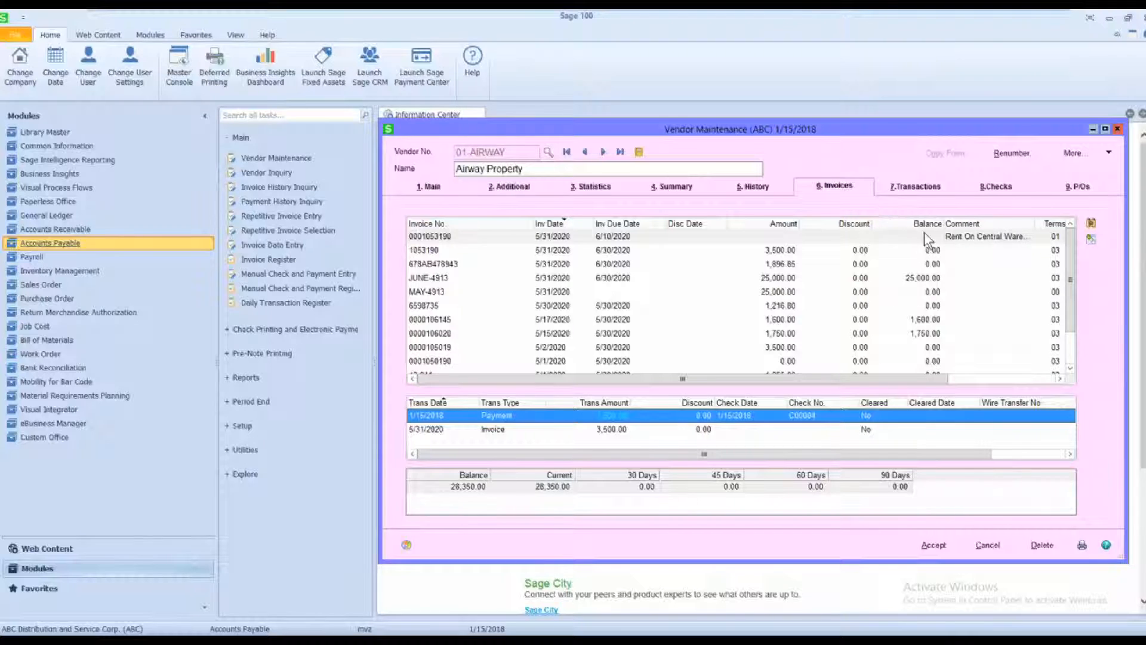
{"action": "left_click", "coordinate": [924, 552]}
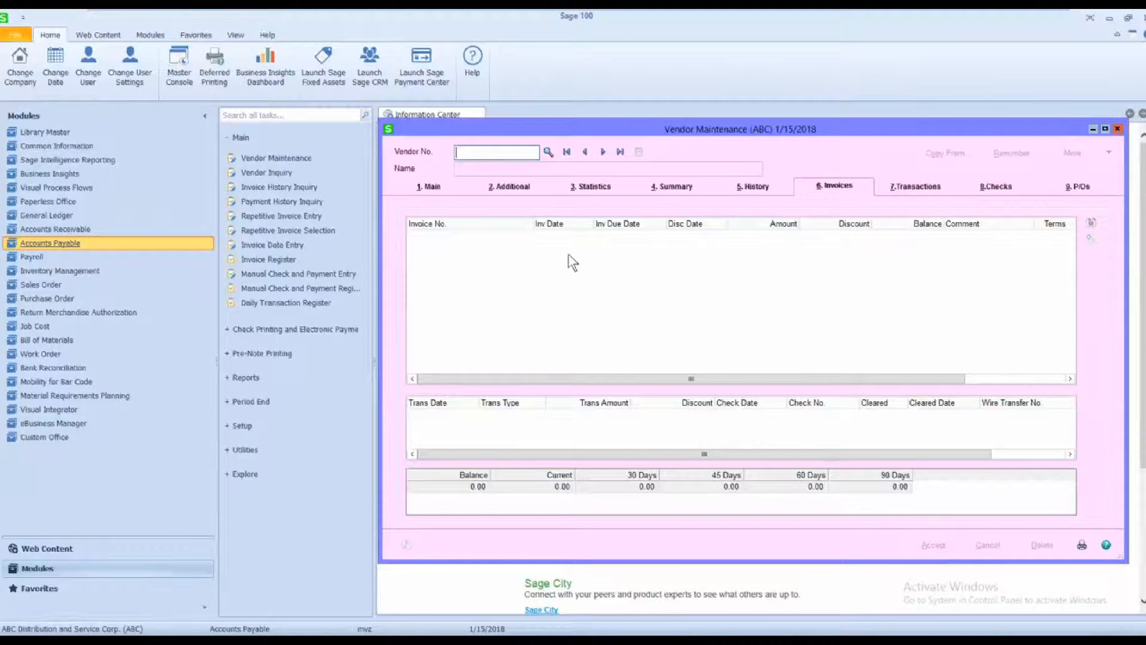
Look up vendor 02-AMEX and examine the transactions of its invoice STATEMENT 01 2018.
{"action": "type", "text": "AMEX"}
{"action": "key", "text": "Down"}
{"action": "key", "text": "Return"}
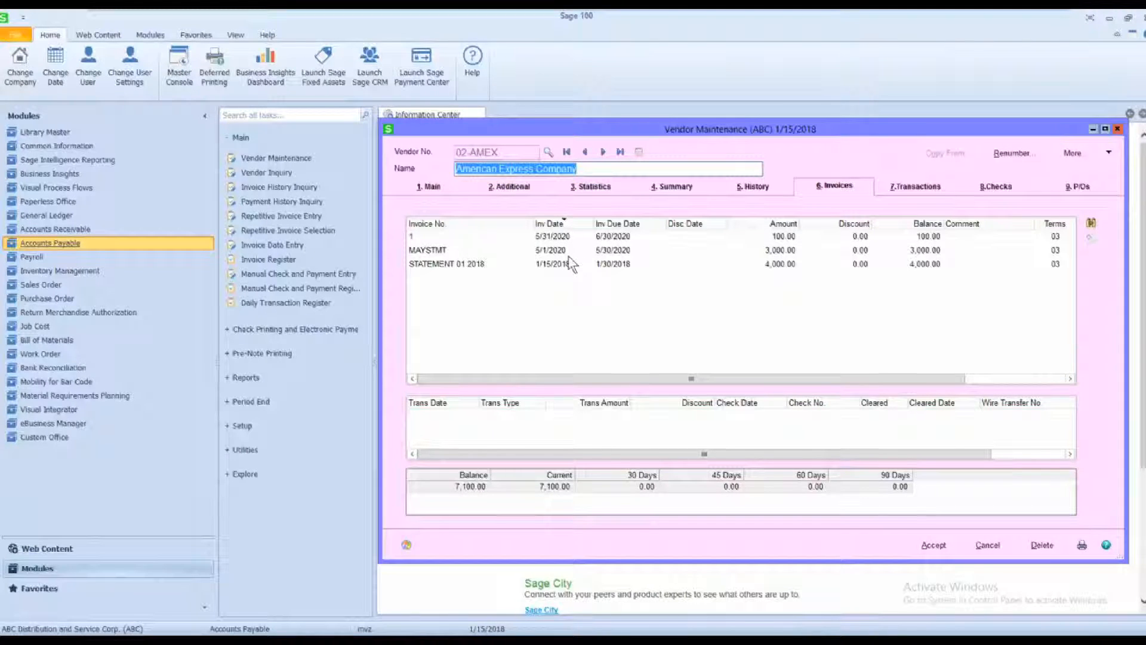
{"action": "left_click", "coordinate": [467, 265]}
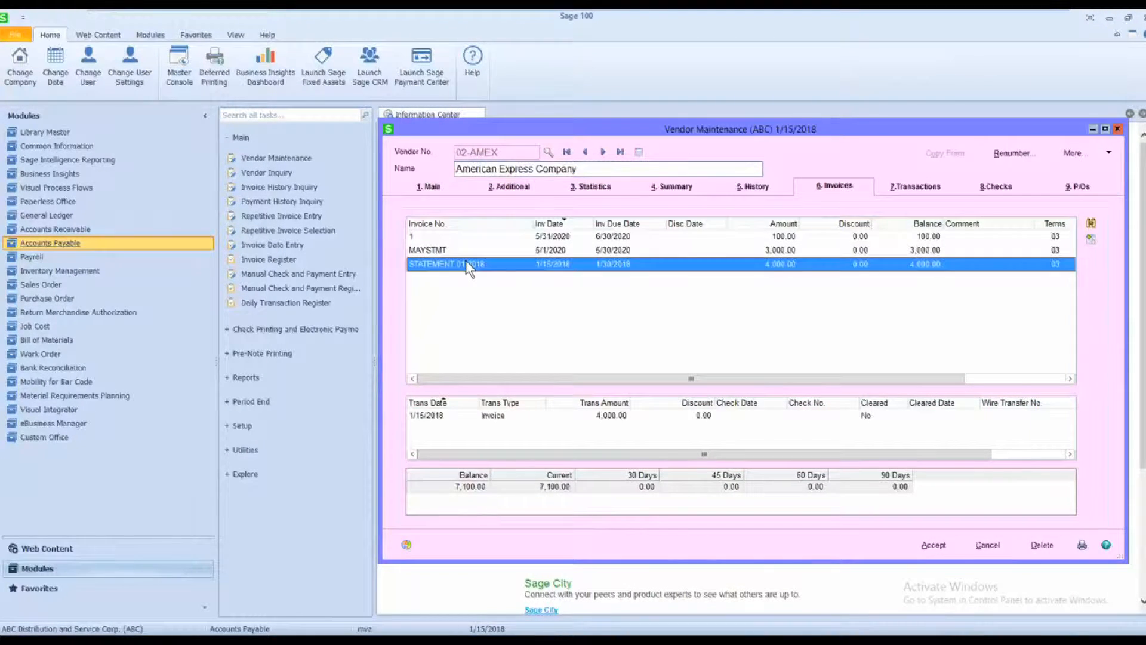